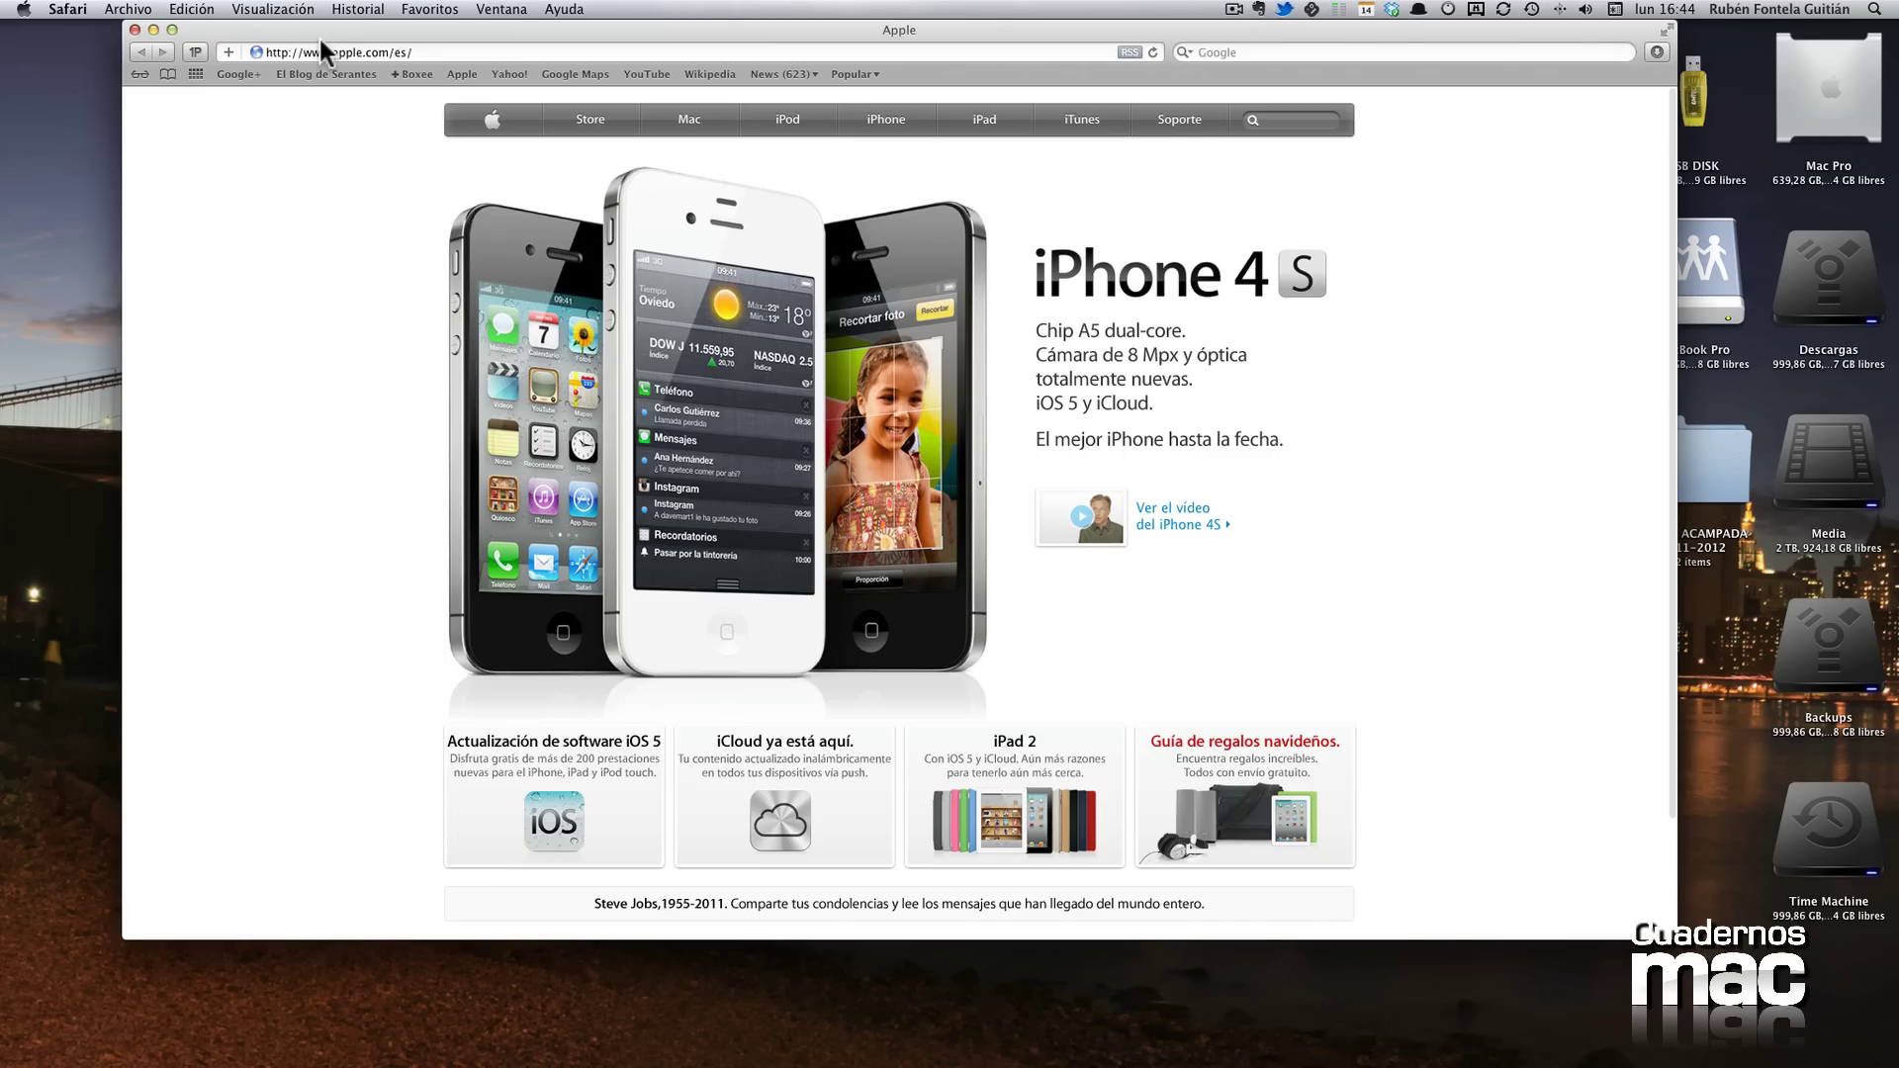
Open logmein.com and sign in with the account's e-mail and password.
left_click(332, 51)
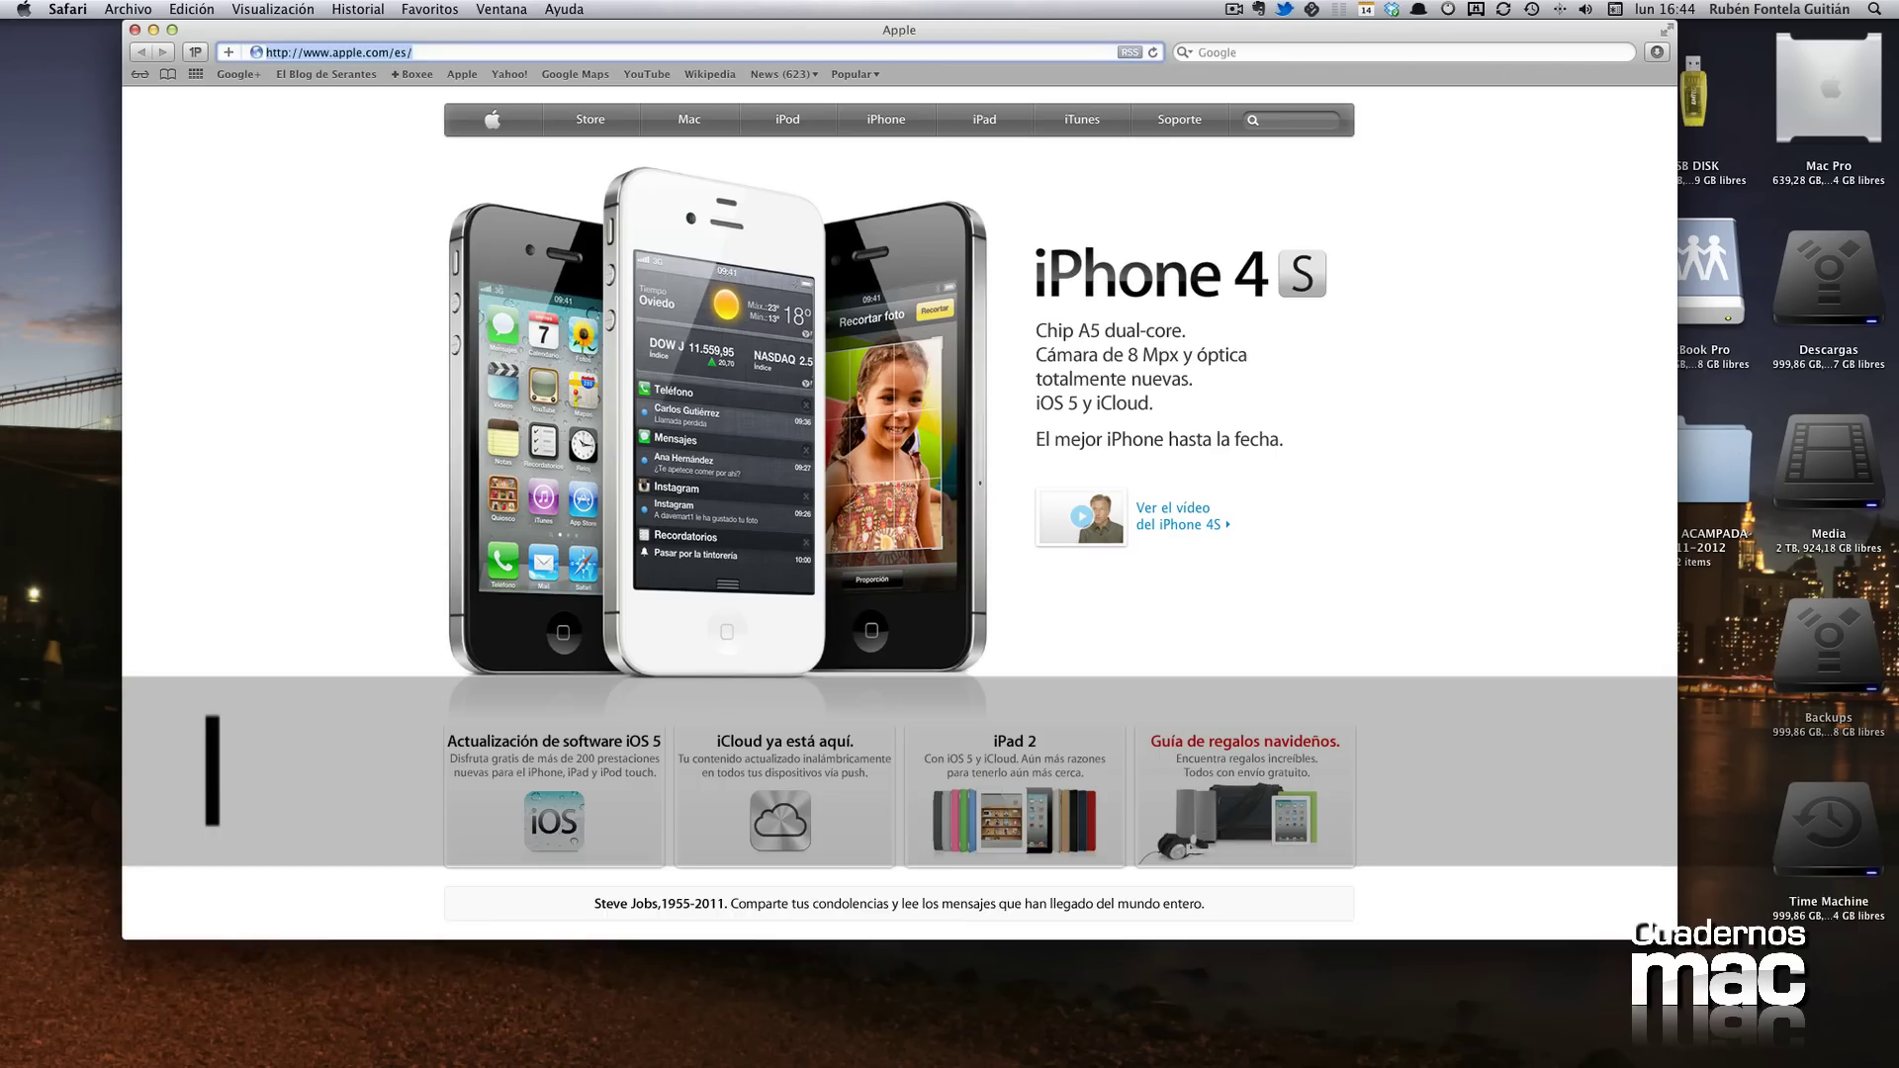
type("logmein.com")
key("Return")
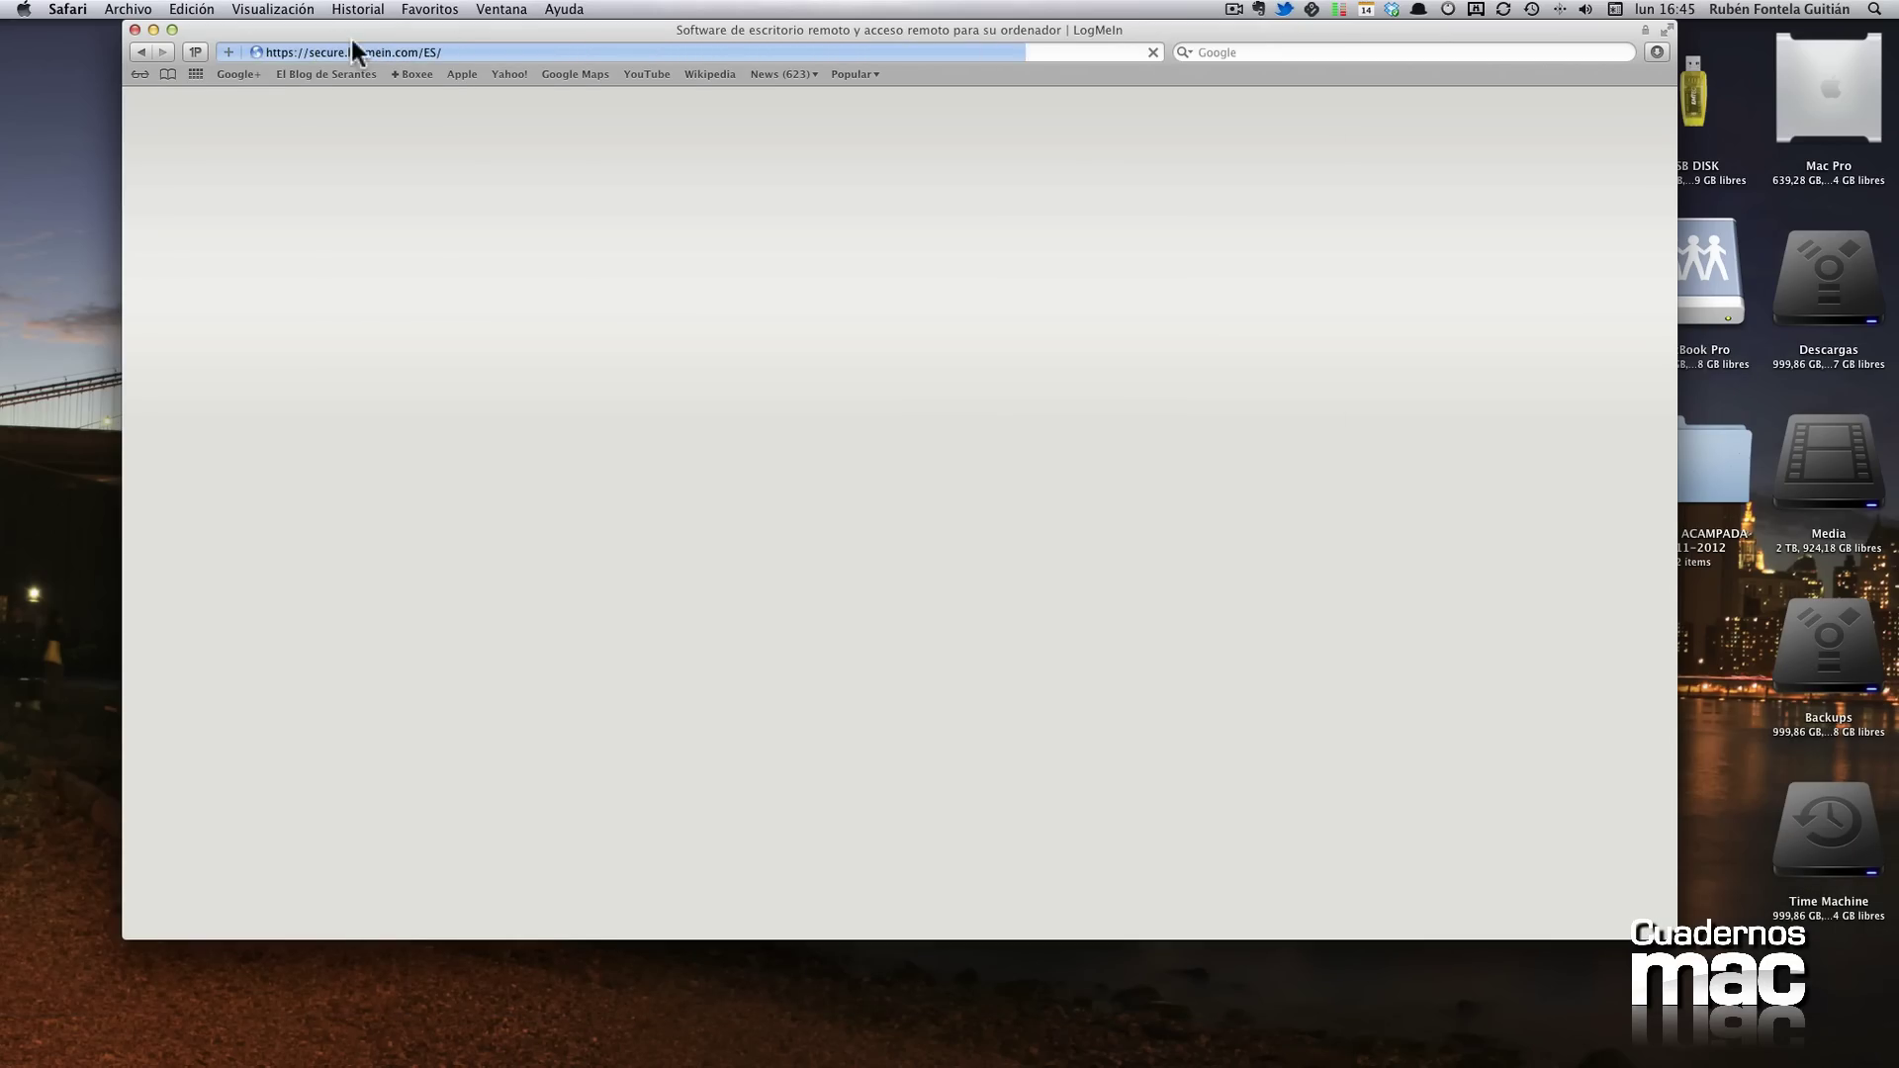
left_click(1241, 304)
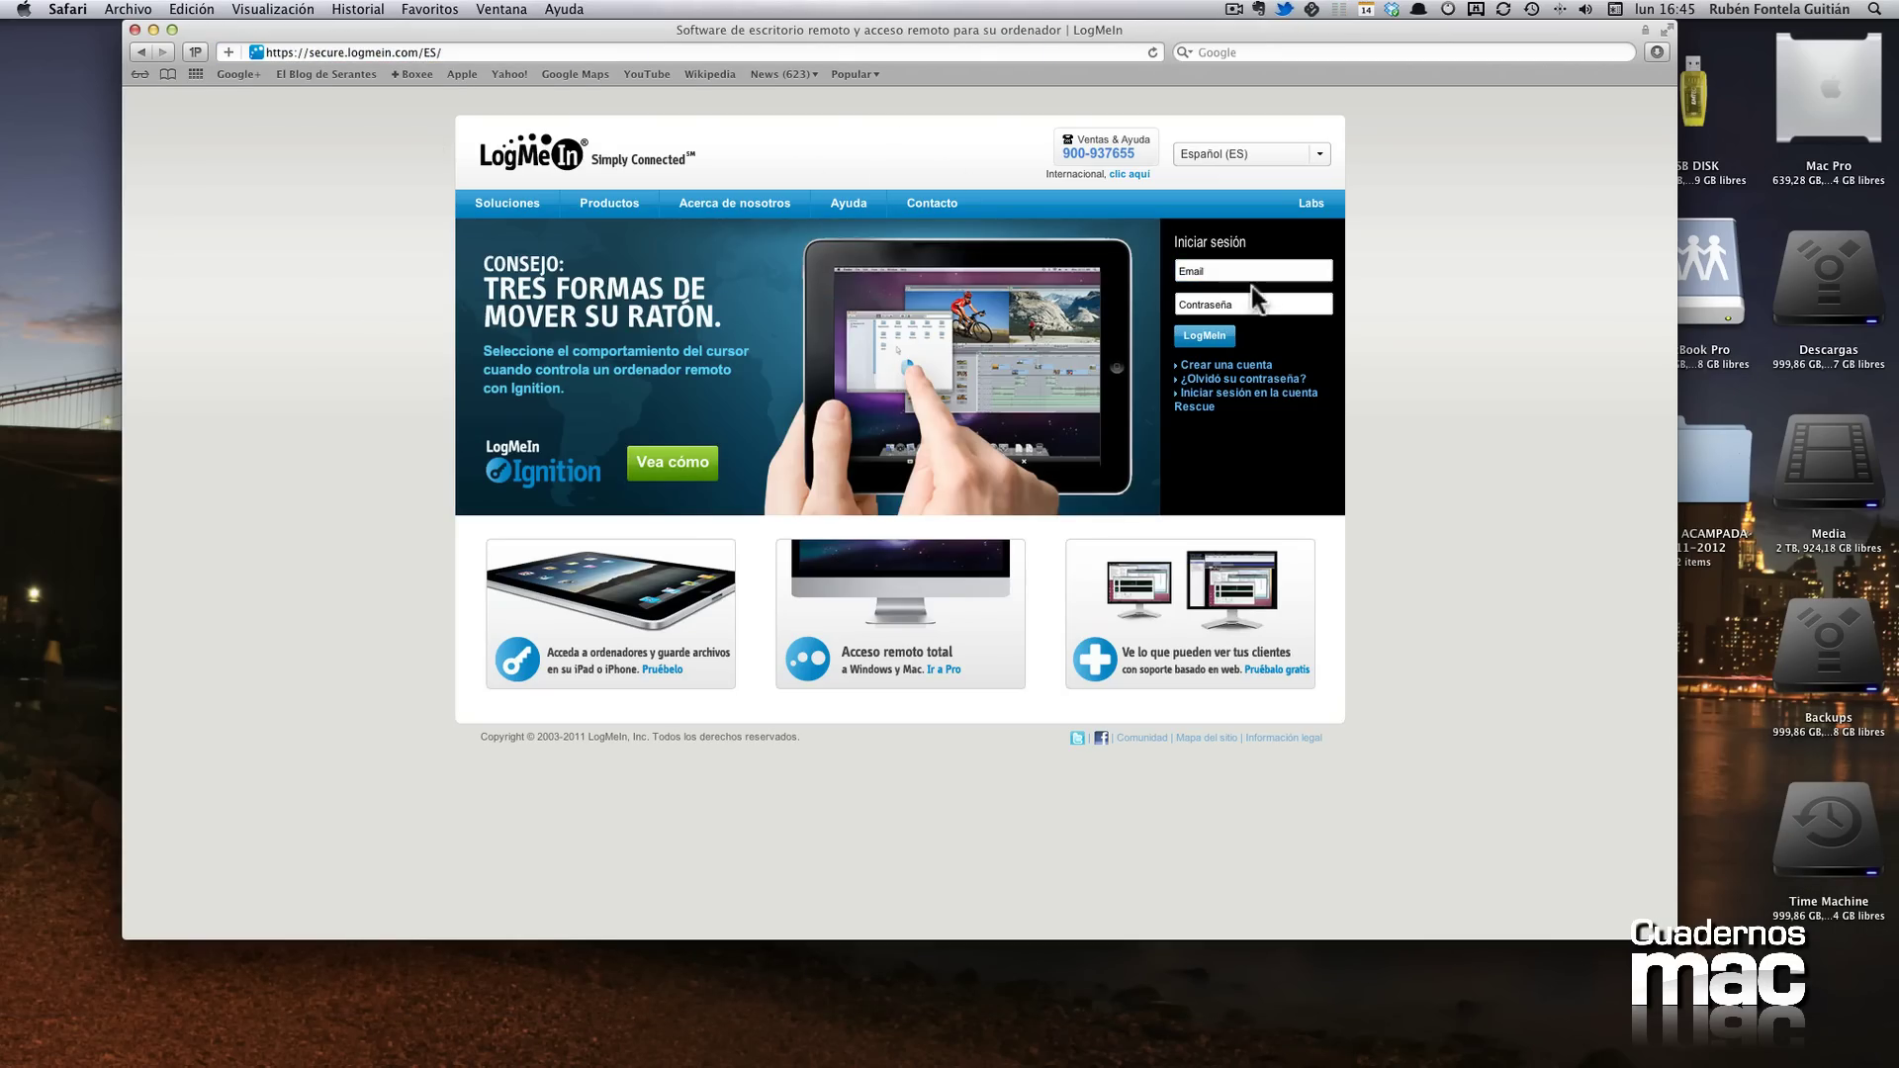
left_click(1197, 269)
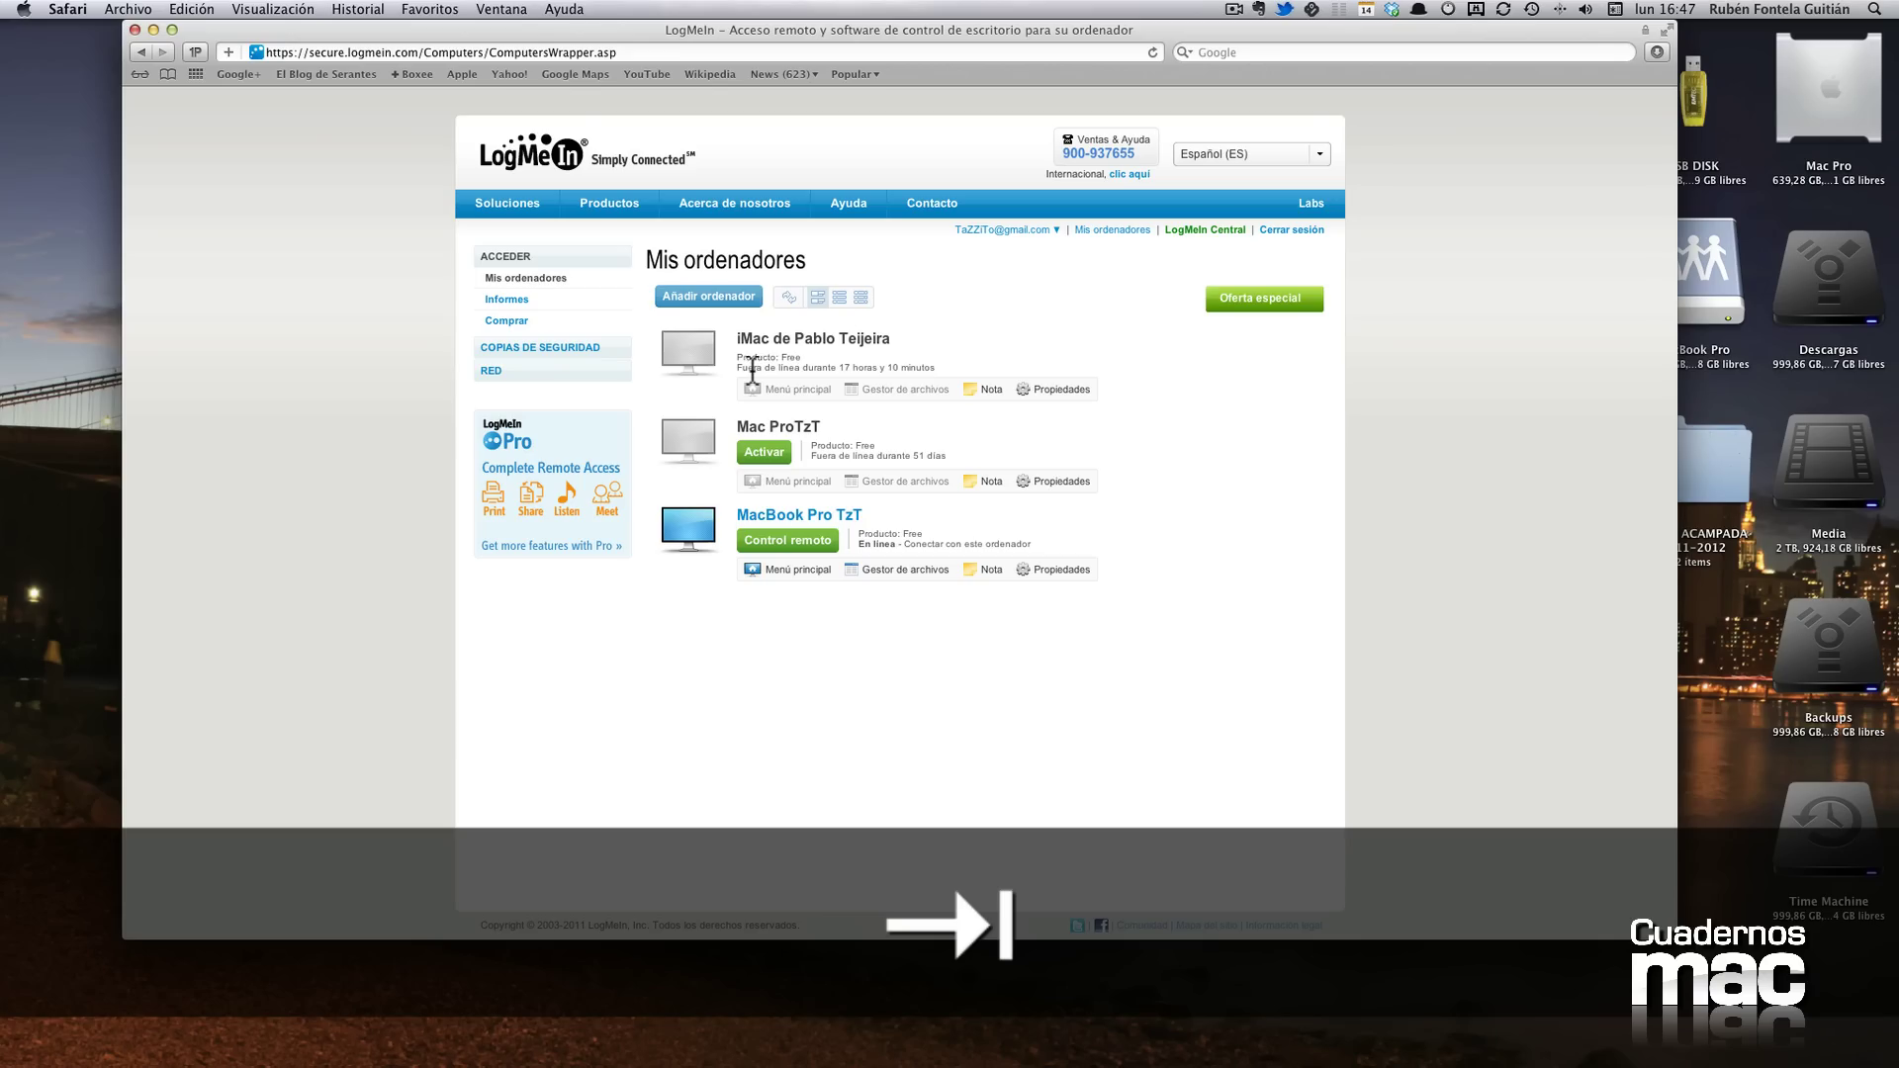
Start remote control of MacBook Pro TzT, skipping the Mac plug-in installation, and authenticate with the Mac user's password.
left_click(775, 541)
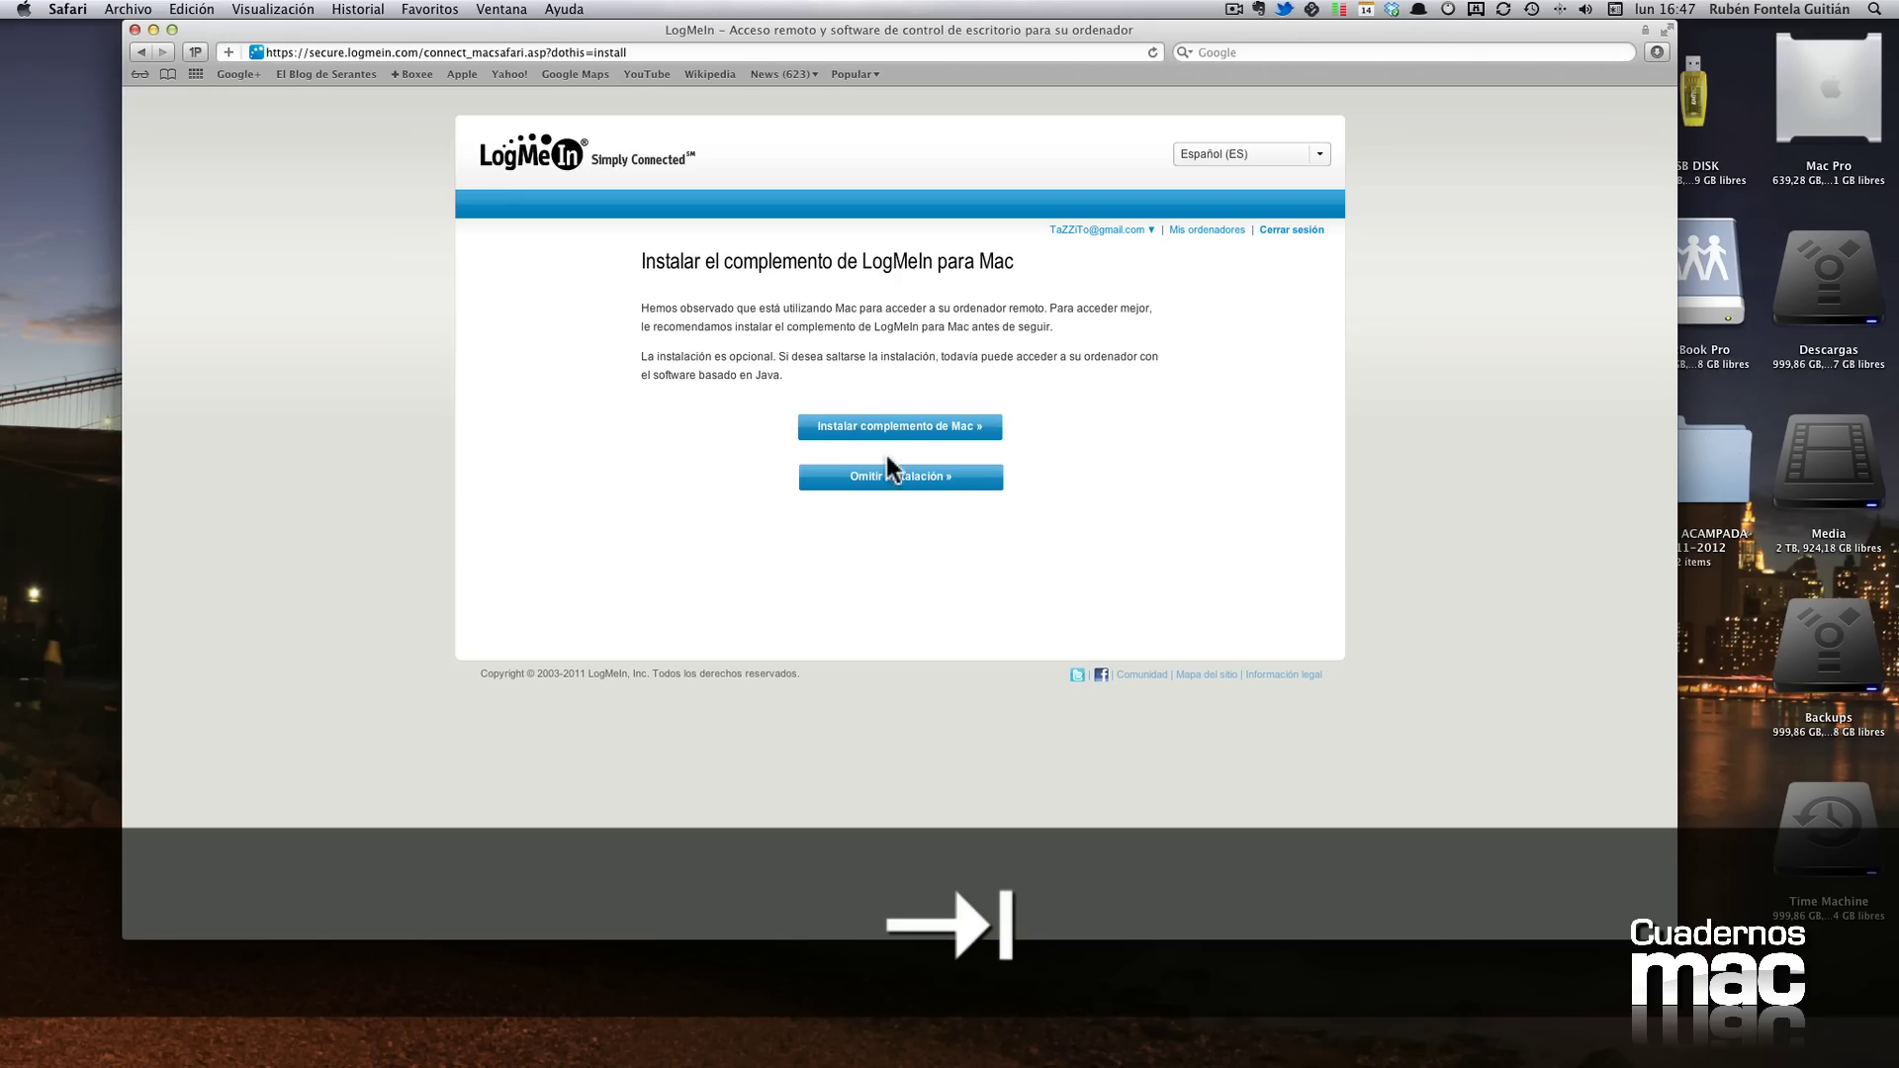
left_click(905, 476)
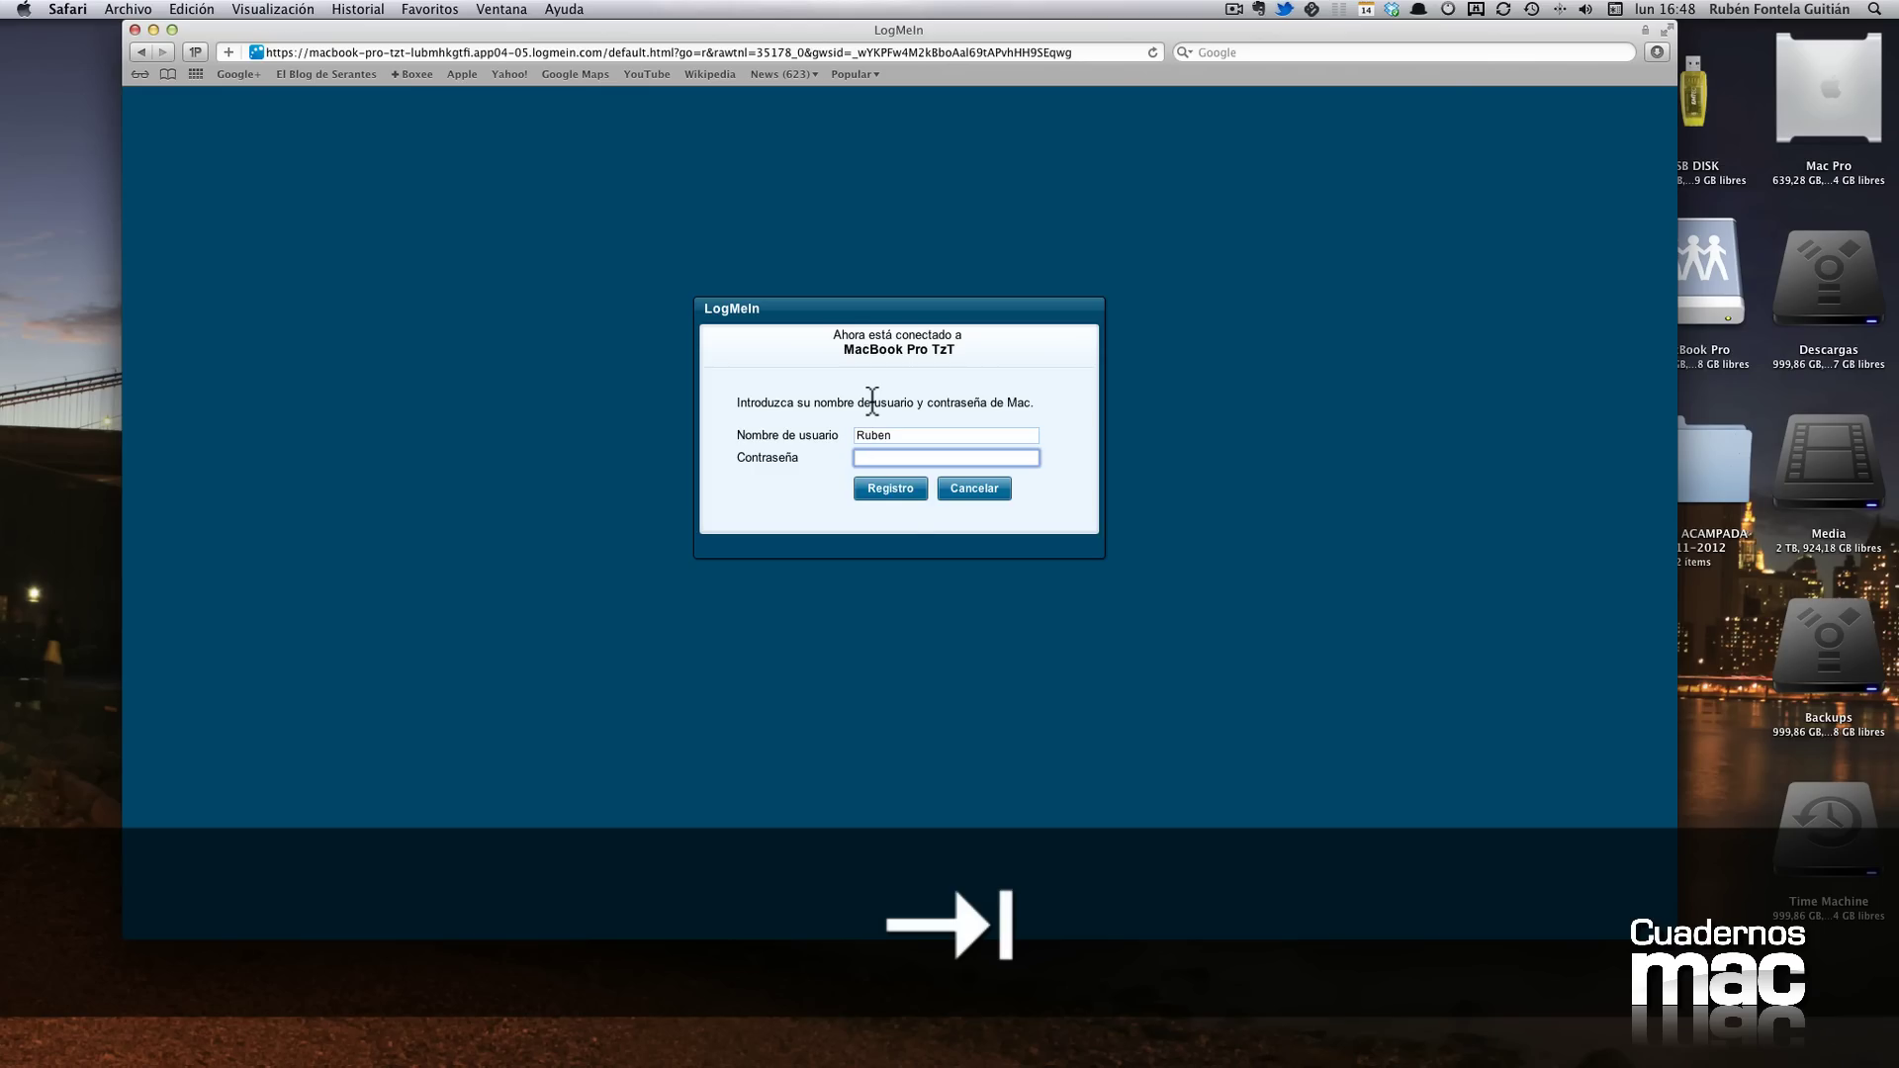
type("•••••••••")
left_click(886, 492)
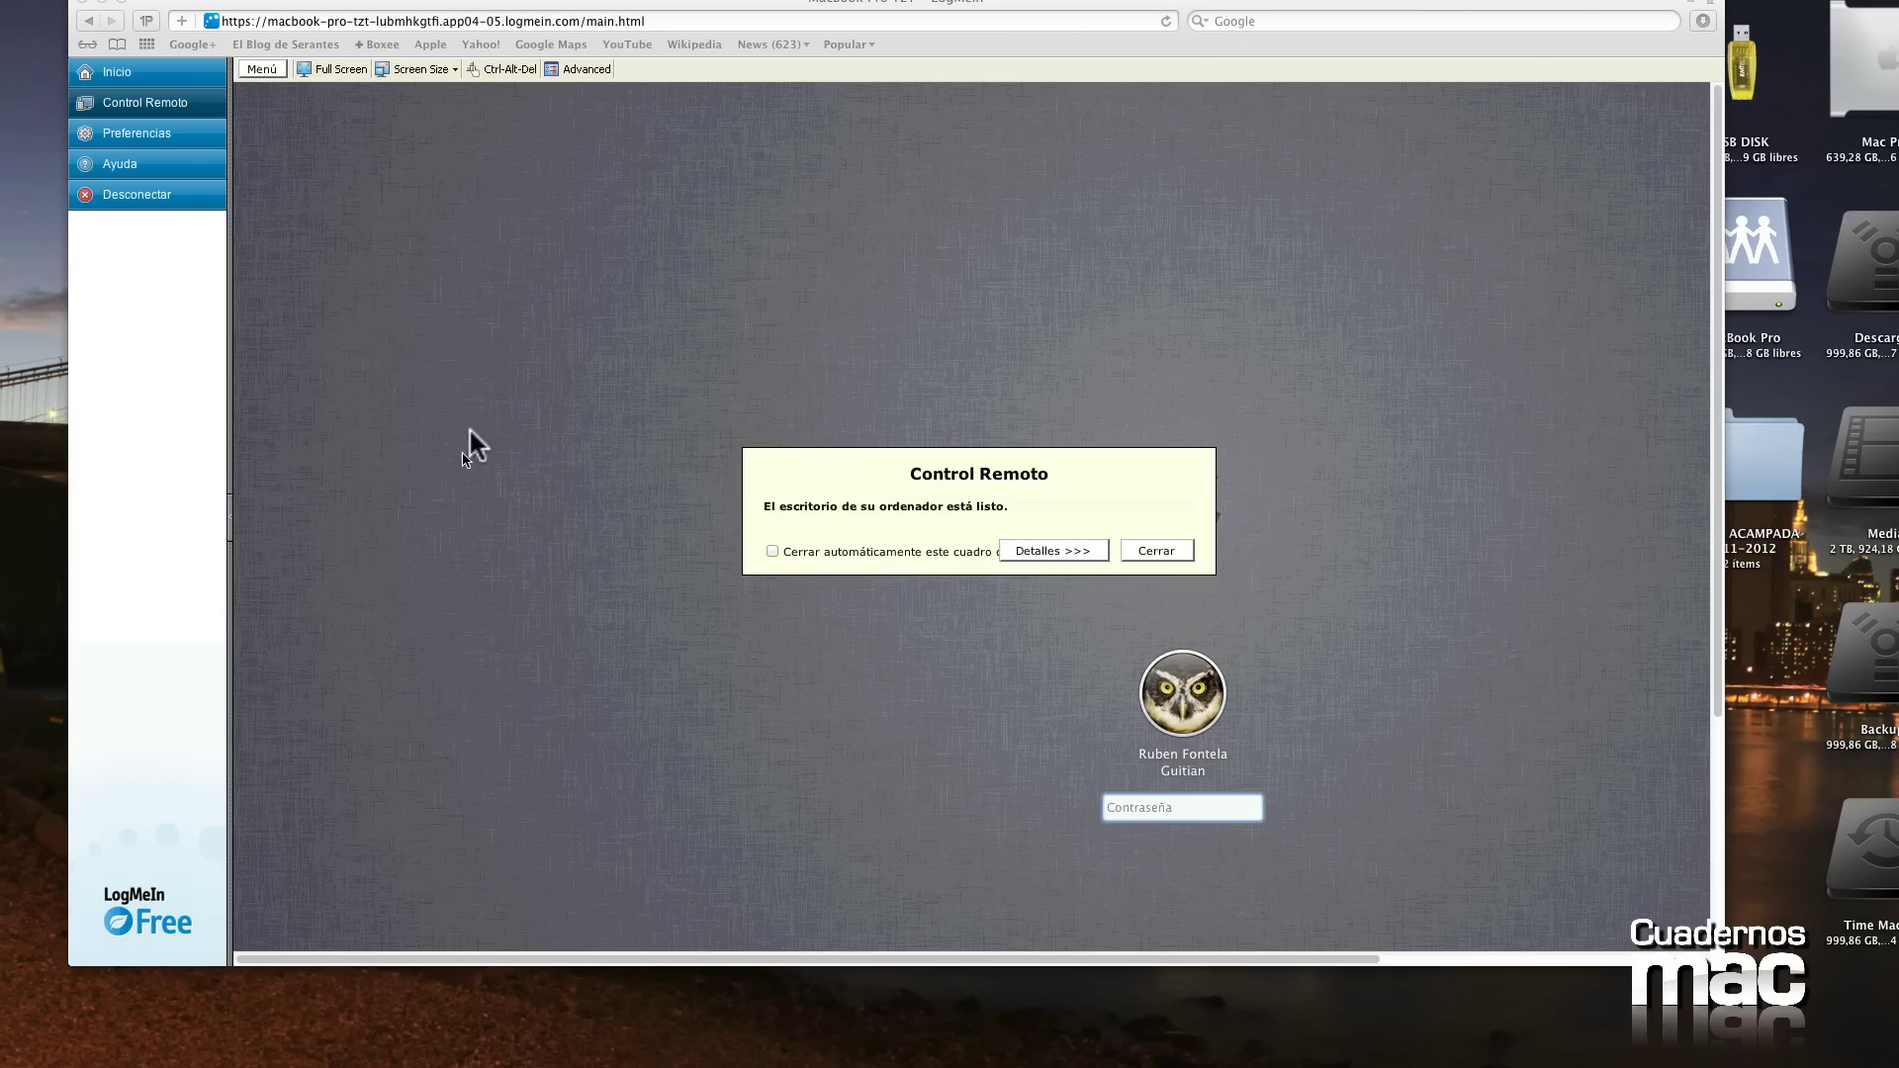
Fit the remote screen to the window, dismiss the Control Remoto notice and log in to the remote Mac with the user's password.
left_click(455, 68)
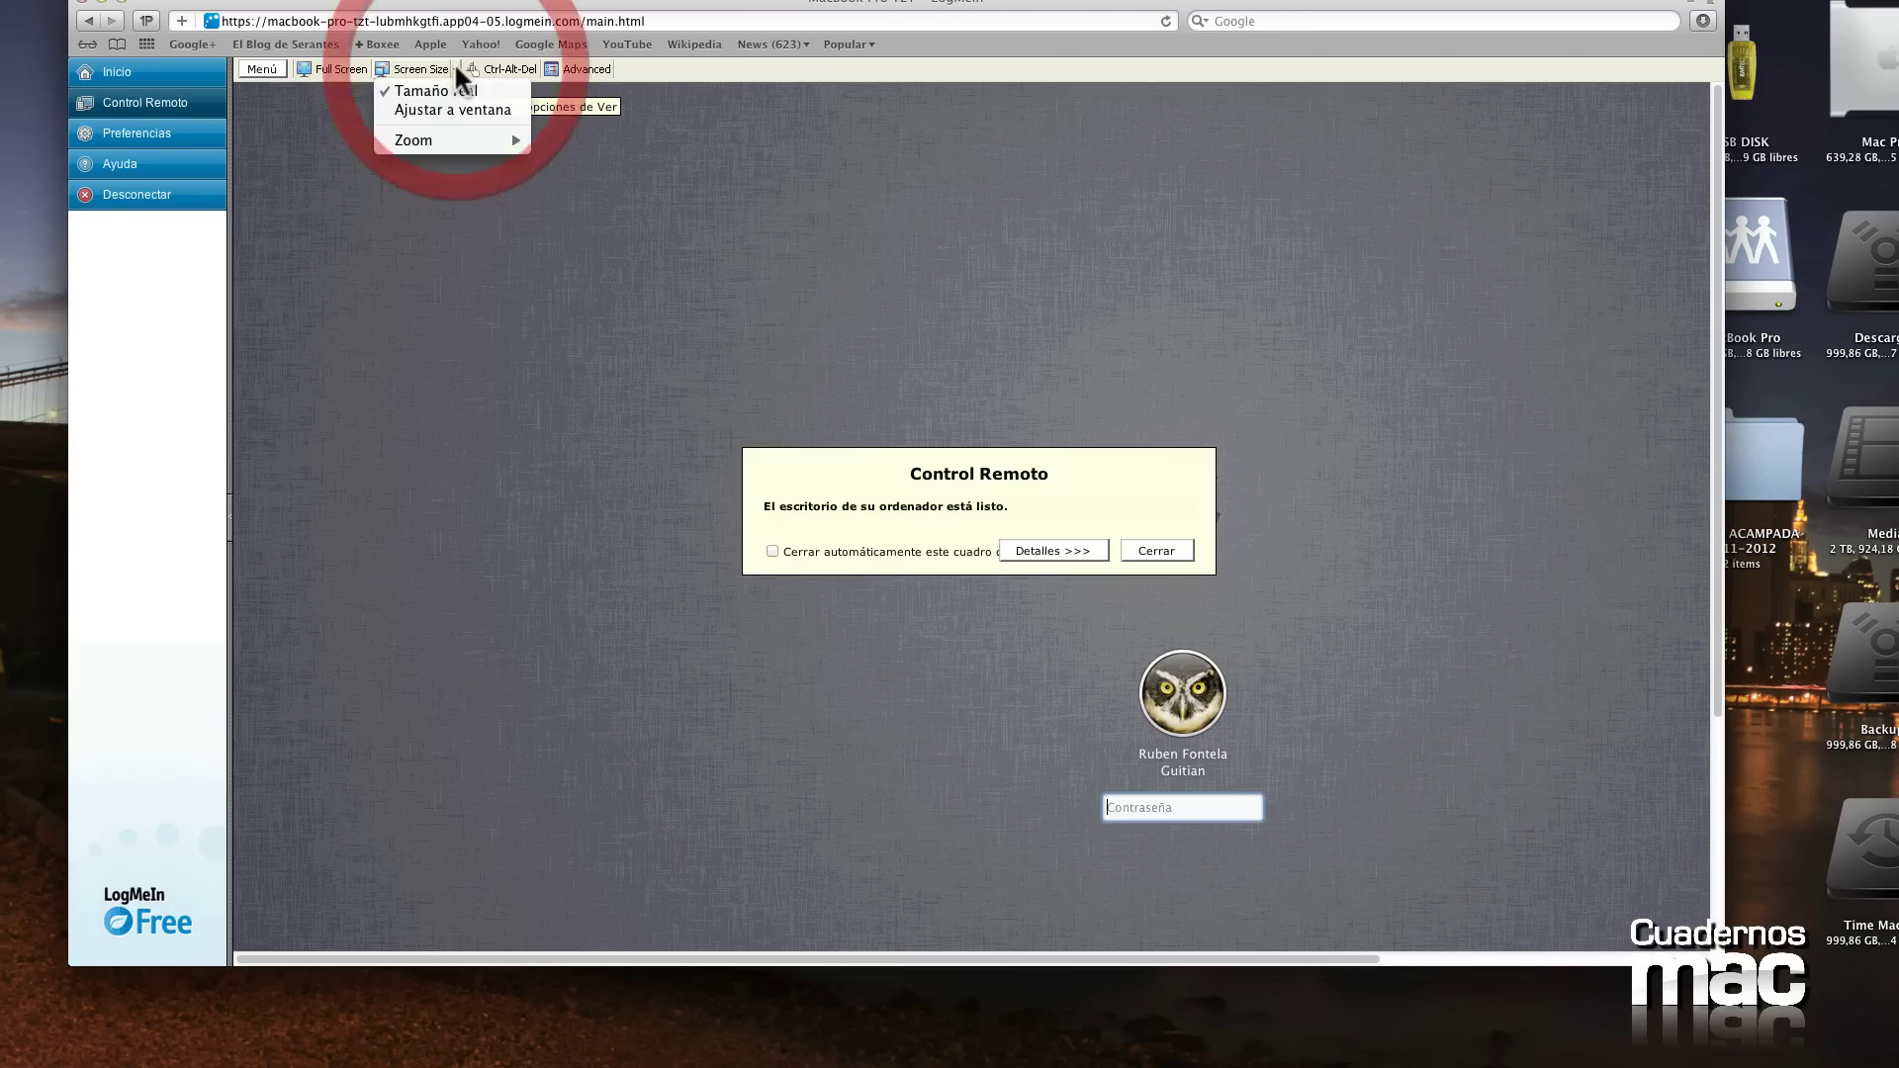
left_click(442, 109)
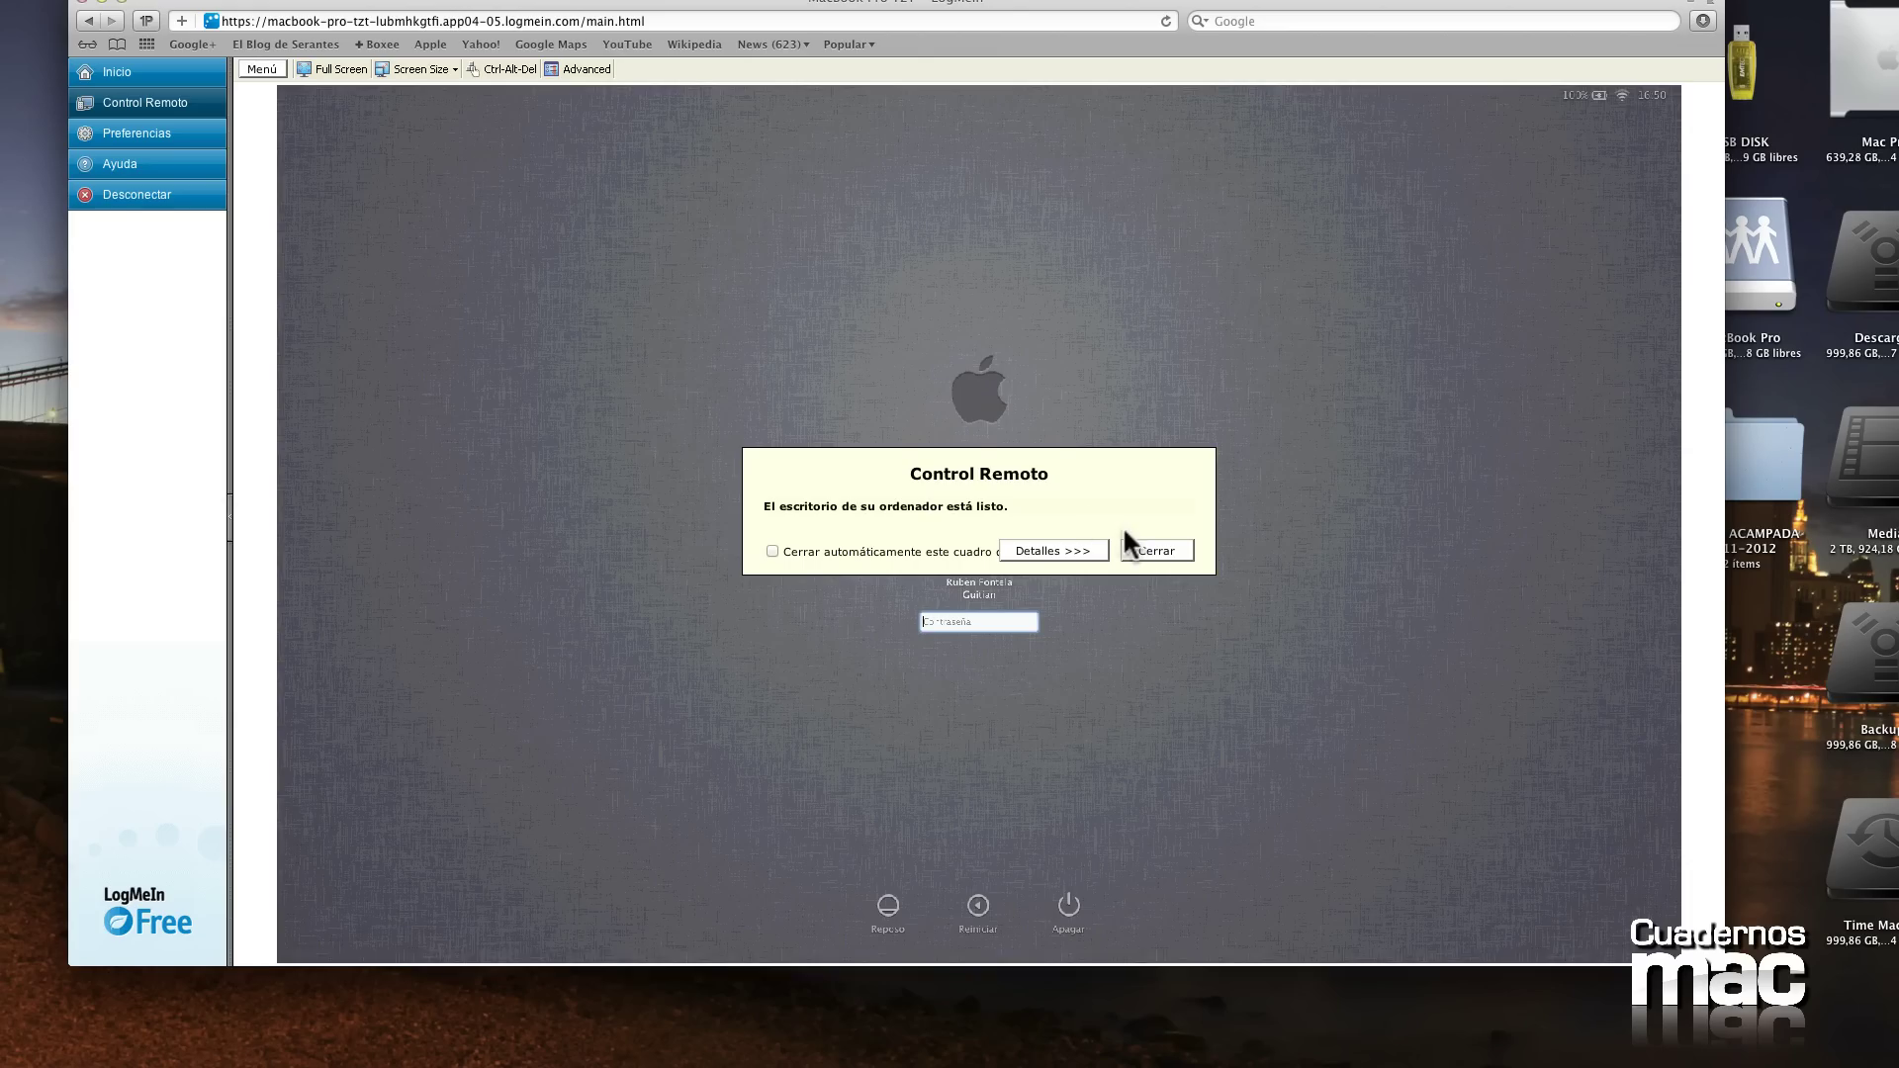
left_click(1161, 549)
left_click(961, 622)
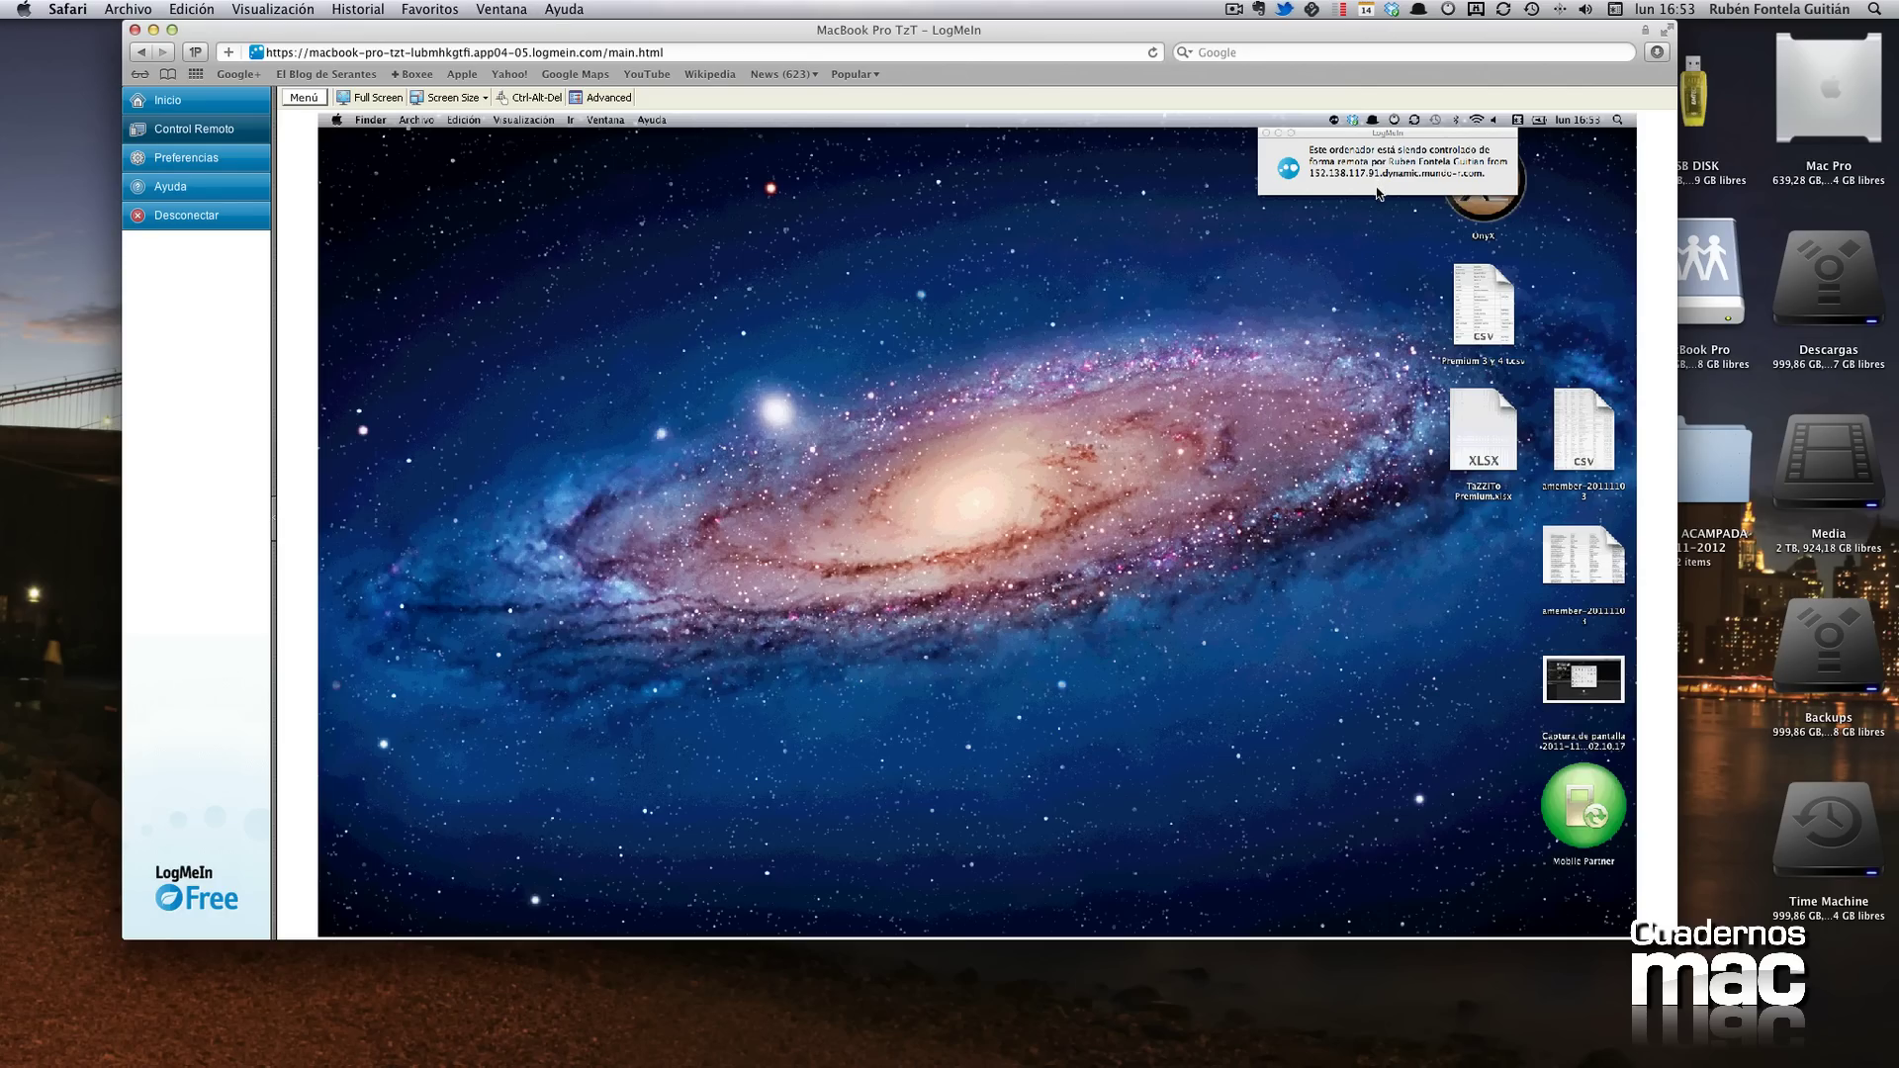
left_click(1370, 264)
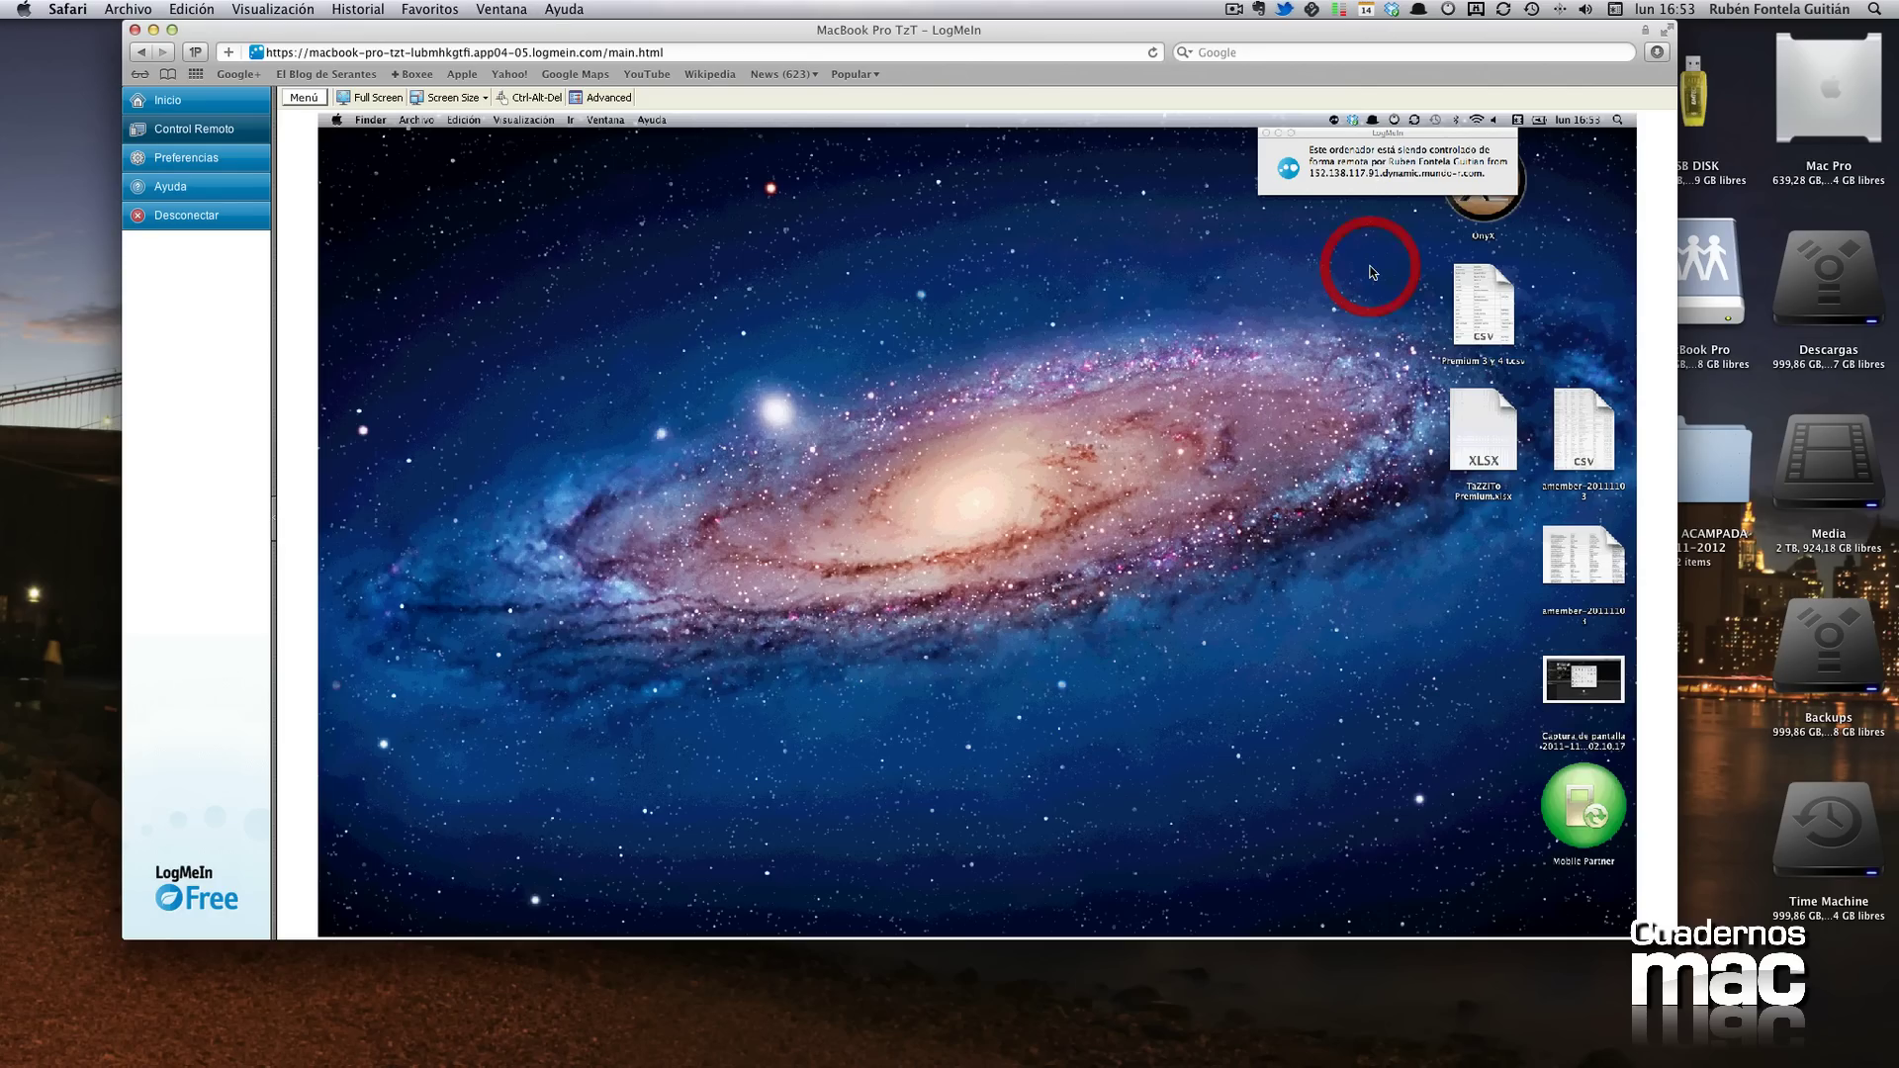
left_click(1480, 220)
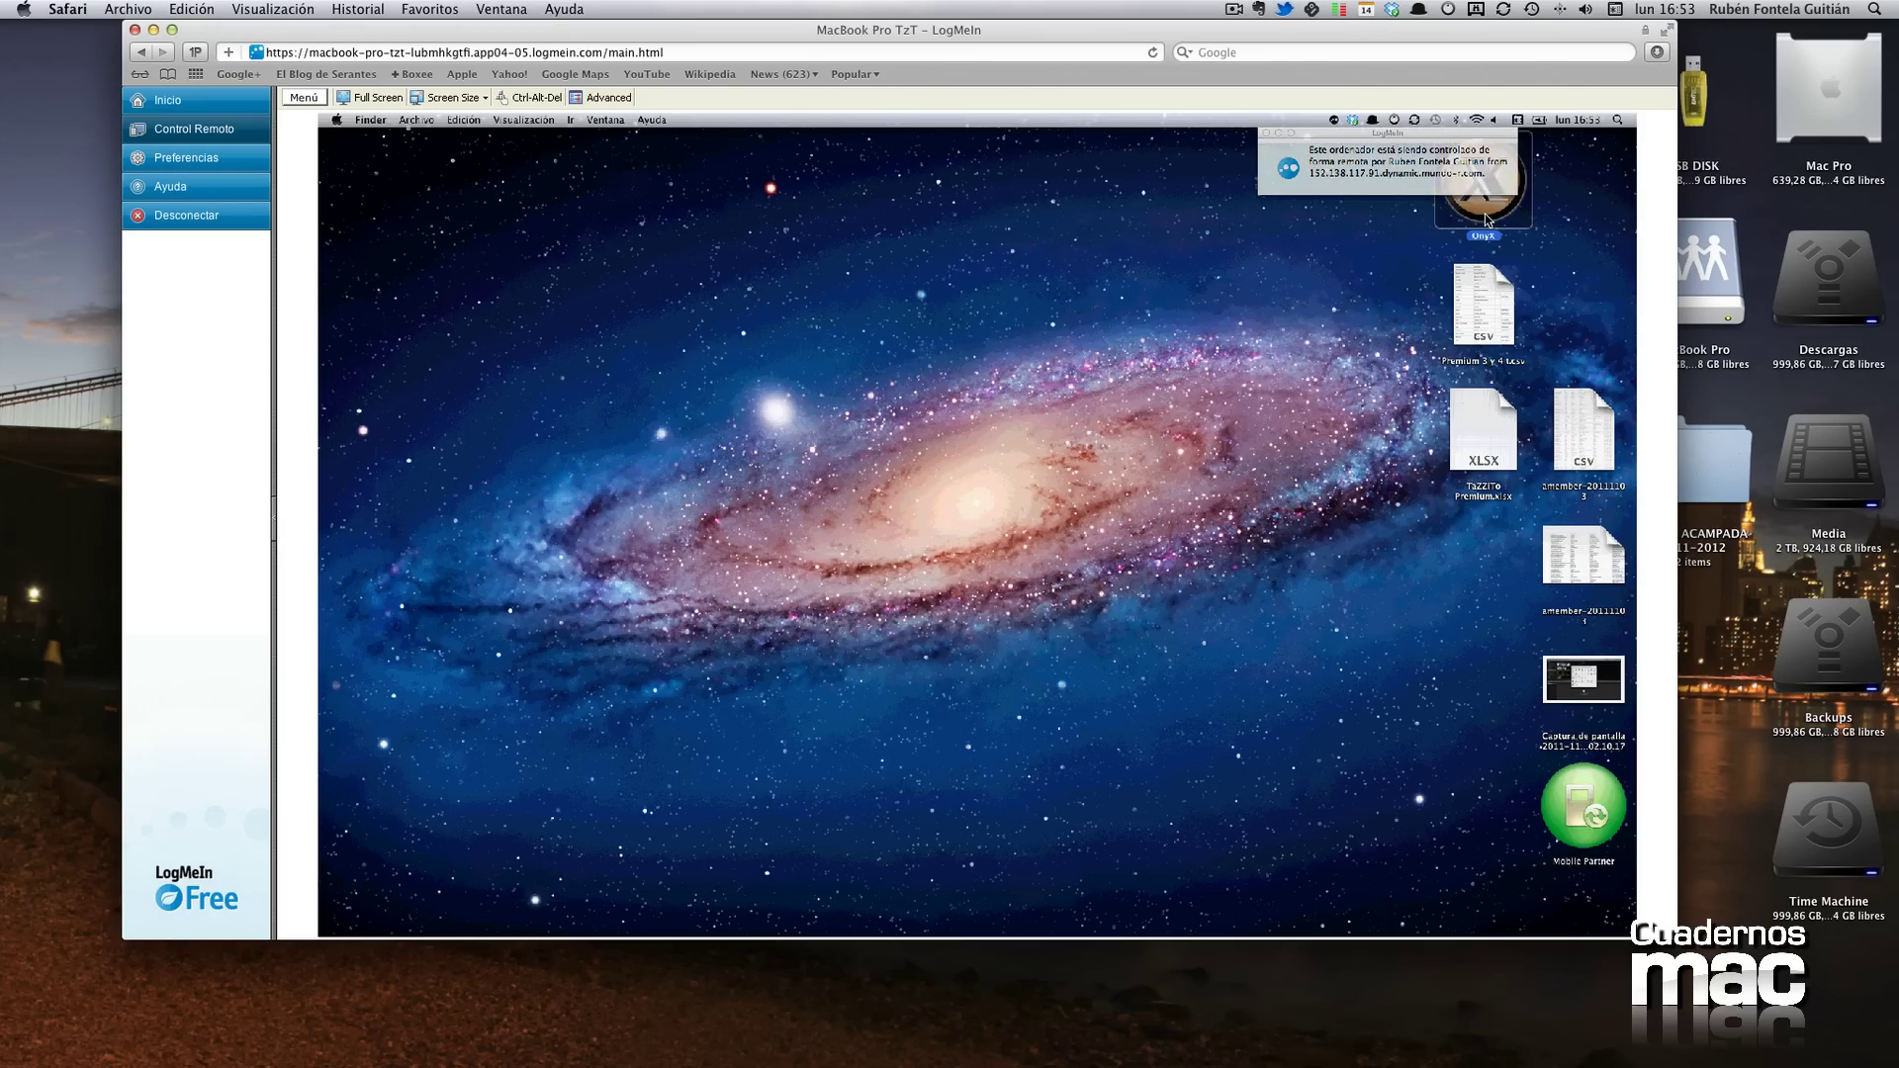
key("super")
key("super+BackSpace")
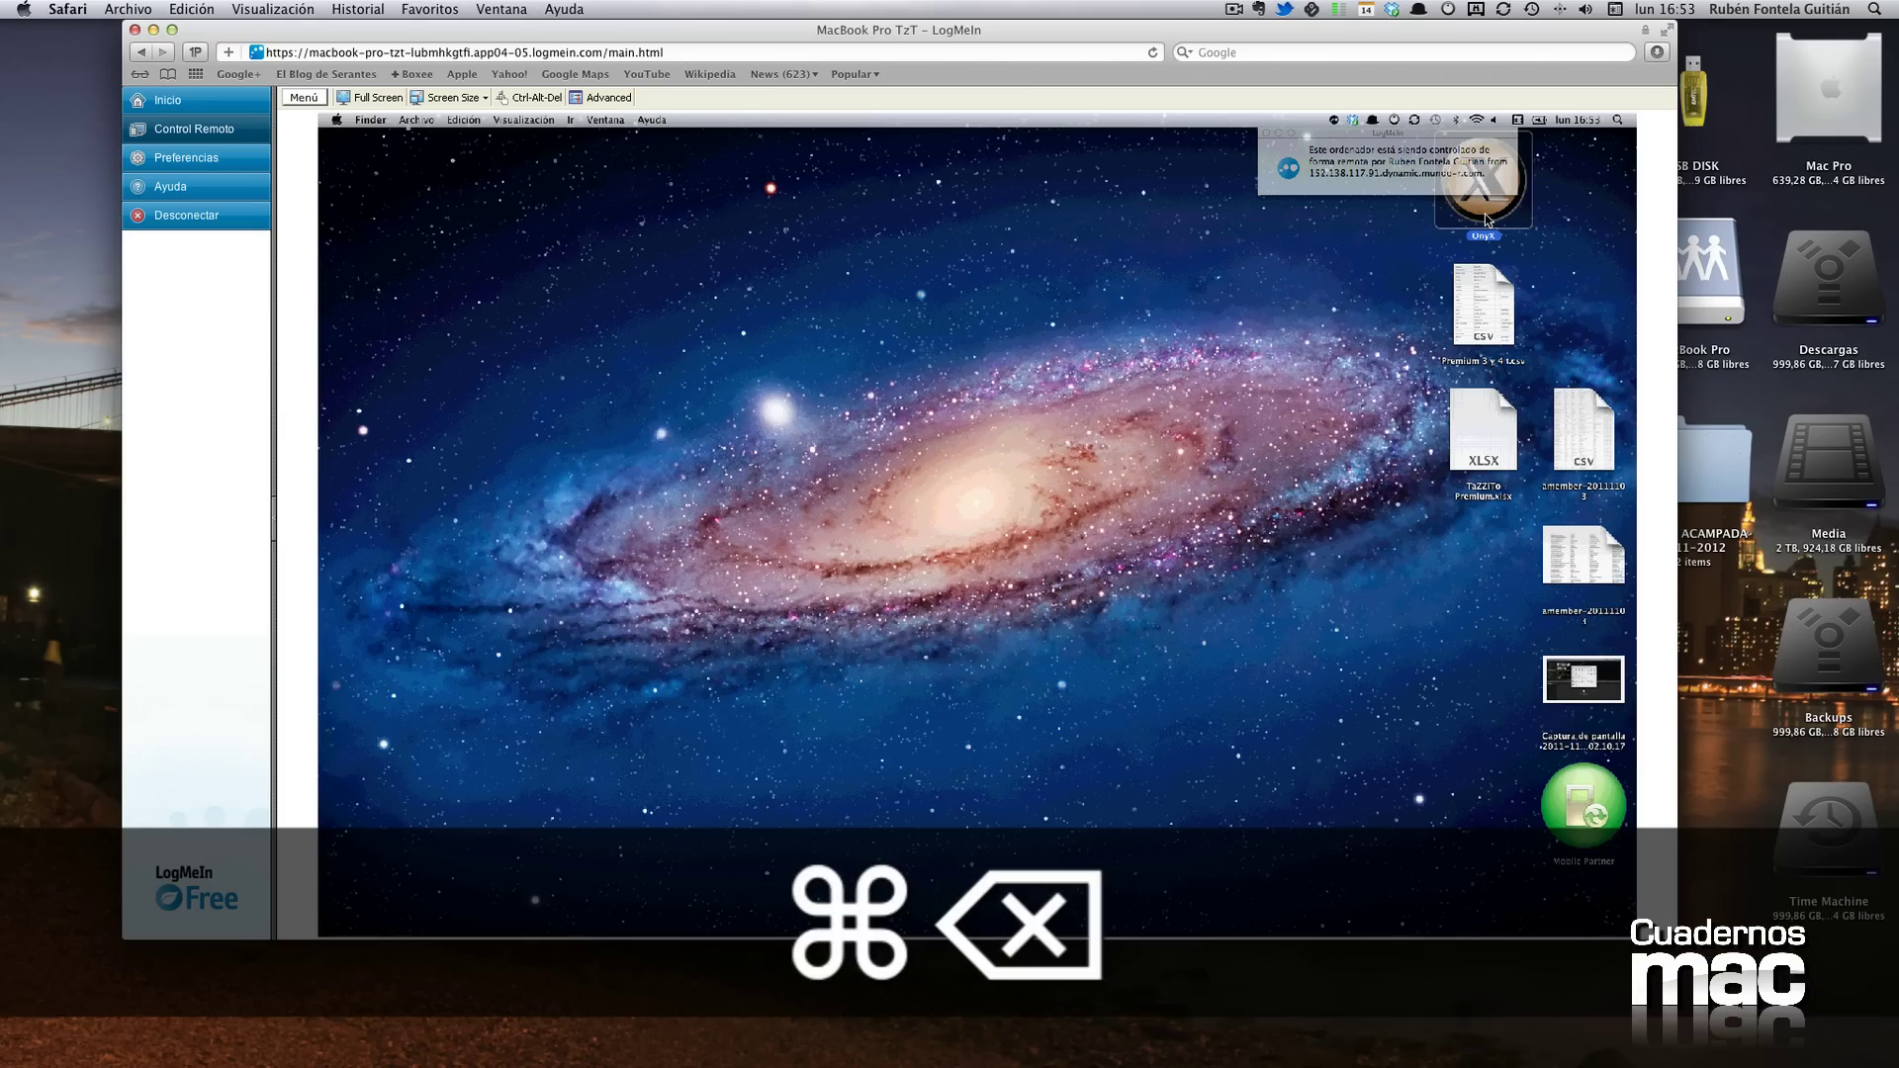
mouse_move(1345, 875)
left_mouse_down()
mouse_move(1351, 945)
mouse_move(1322, 864)
left_mouse_up()
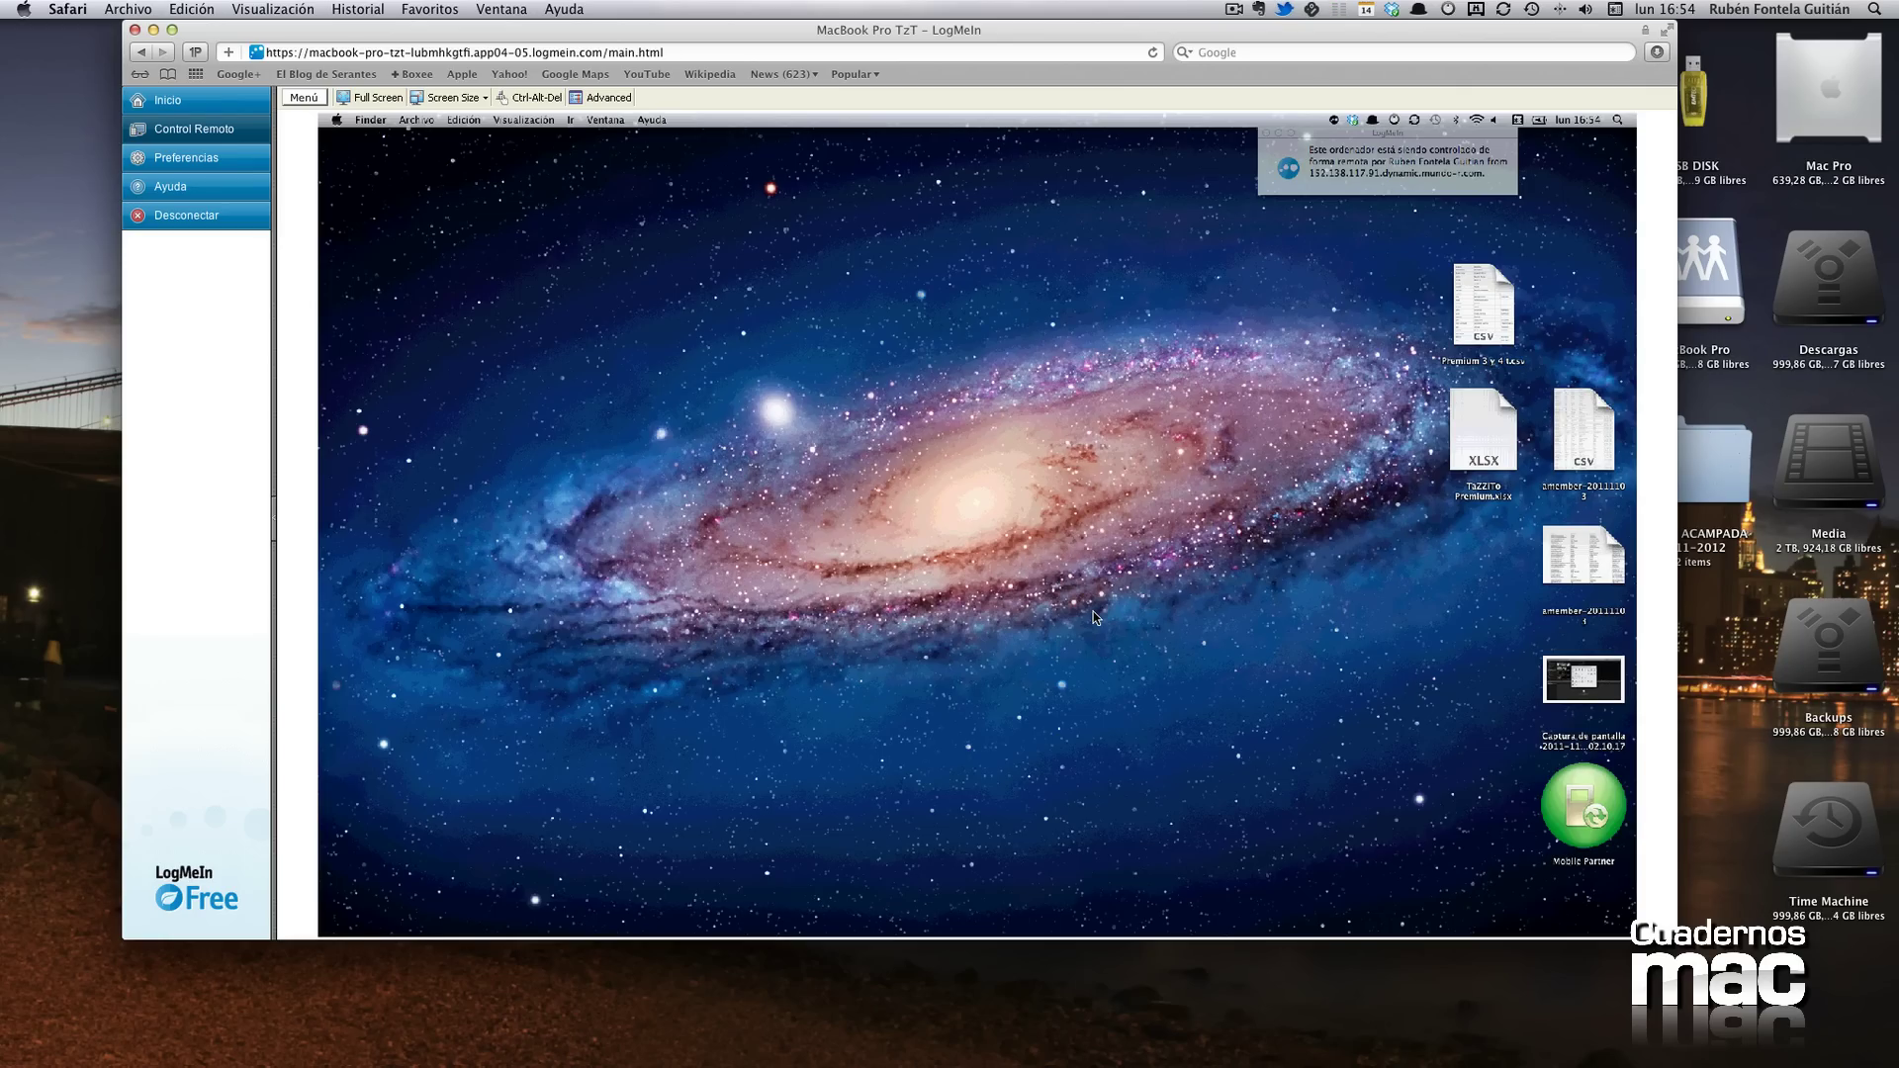
Examine the clipboard transfer options of the remote session and go to its Inicio page.
left_click(298, 99)
mouse_move(343, 170)
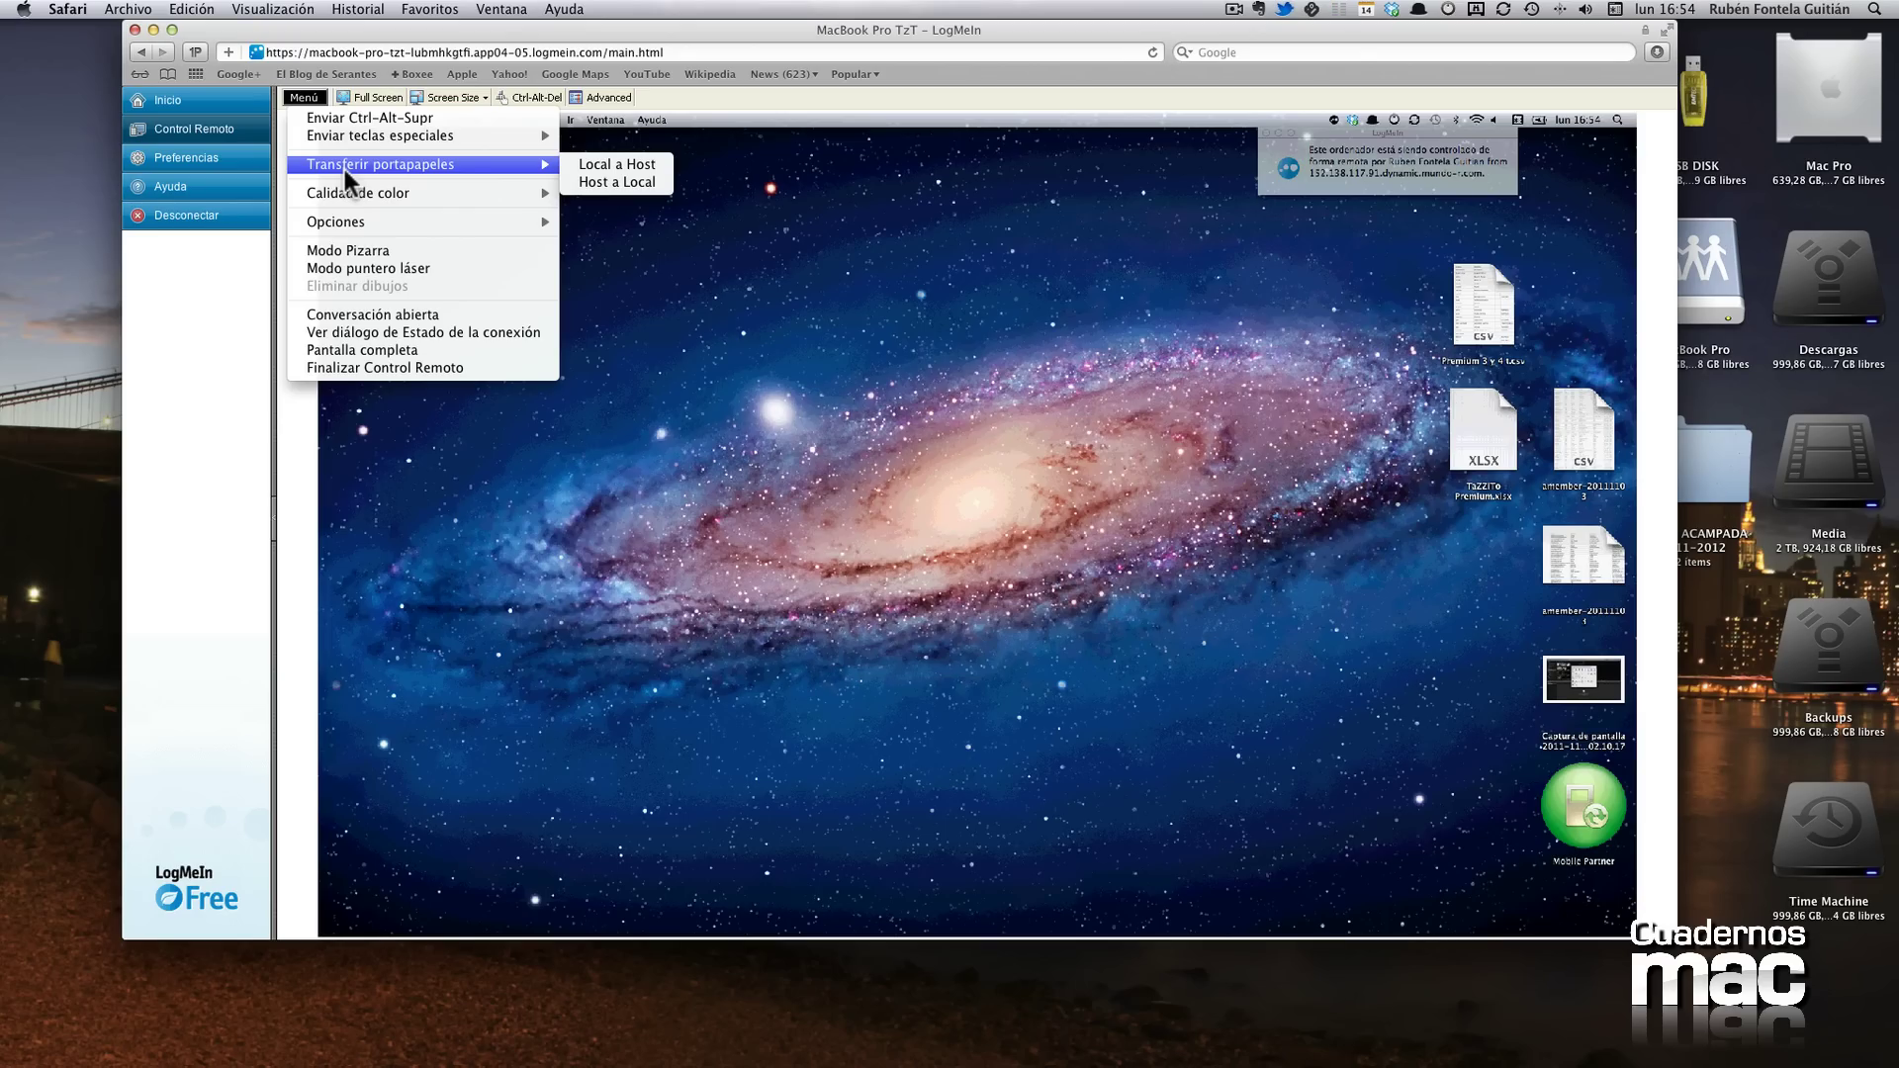
left_click(585, 312)
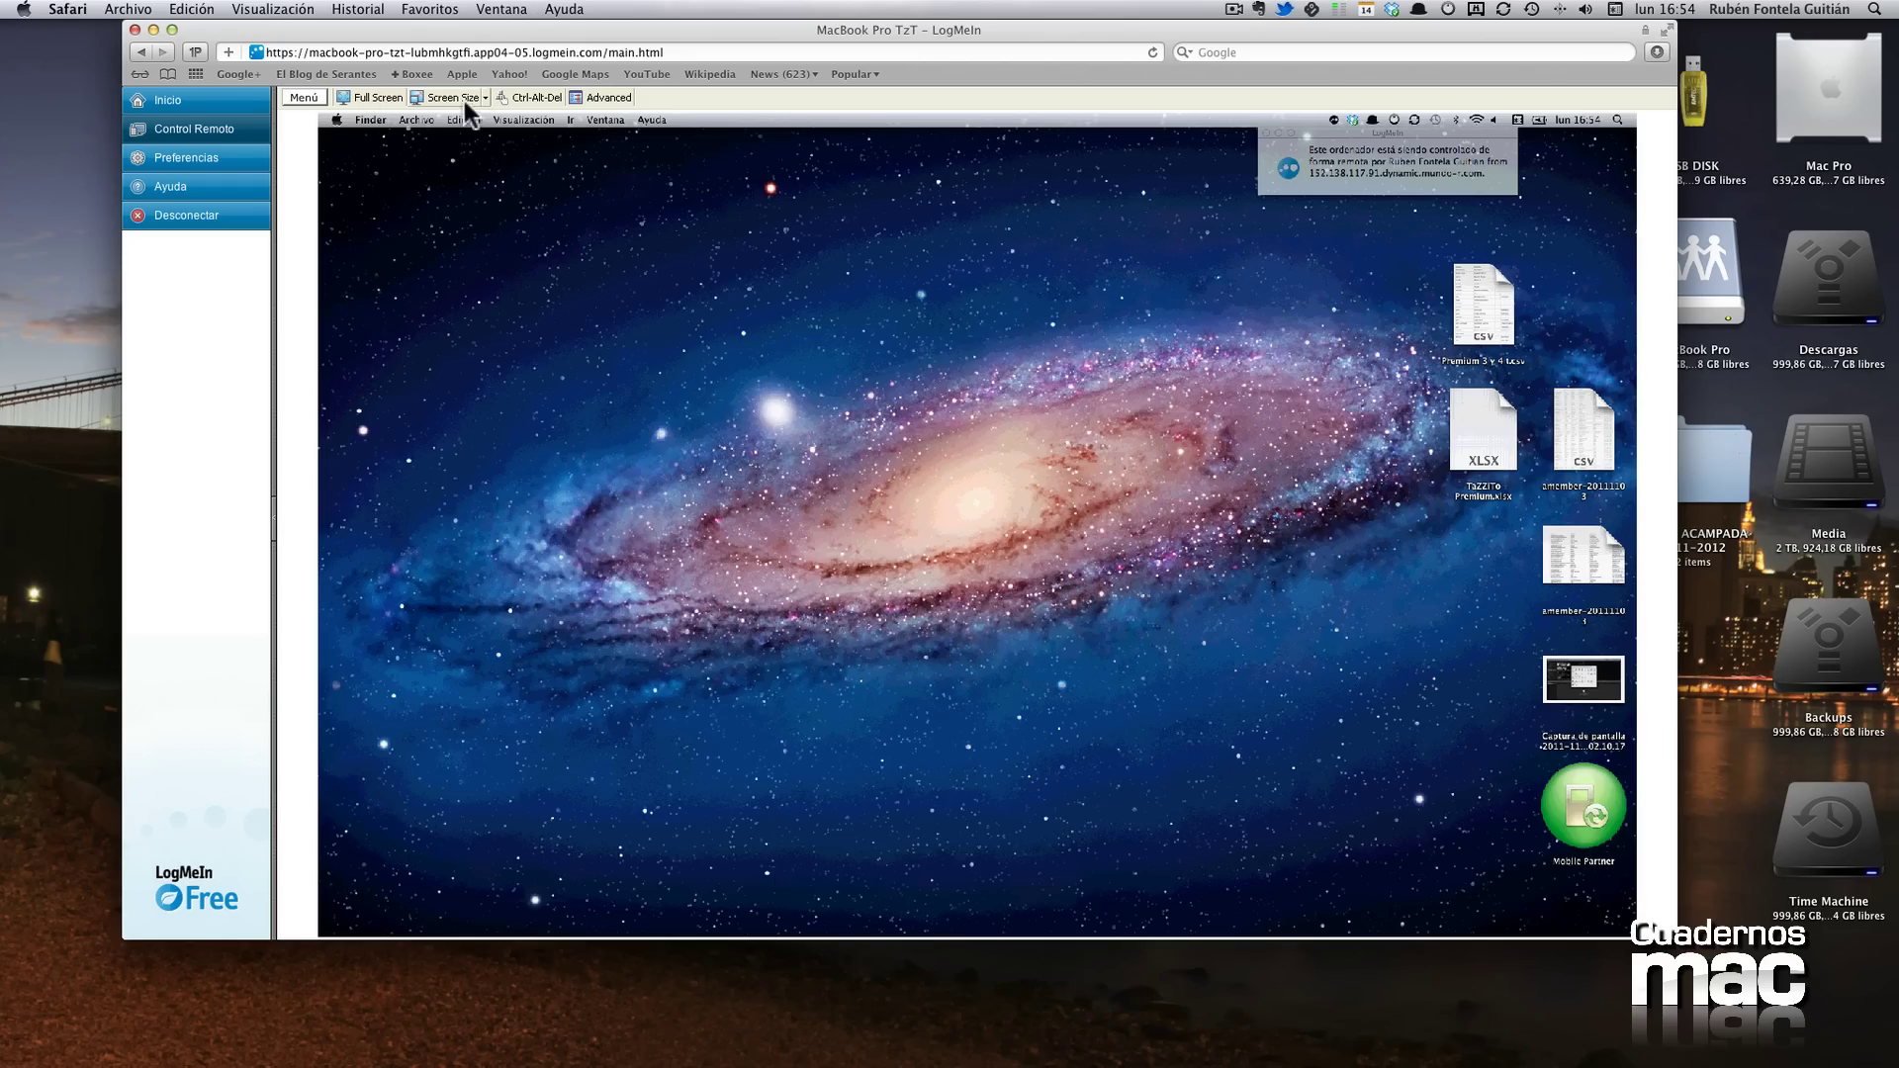
left_click(160, 100)
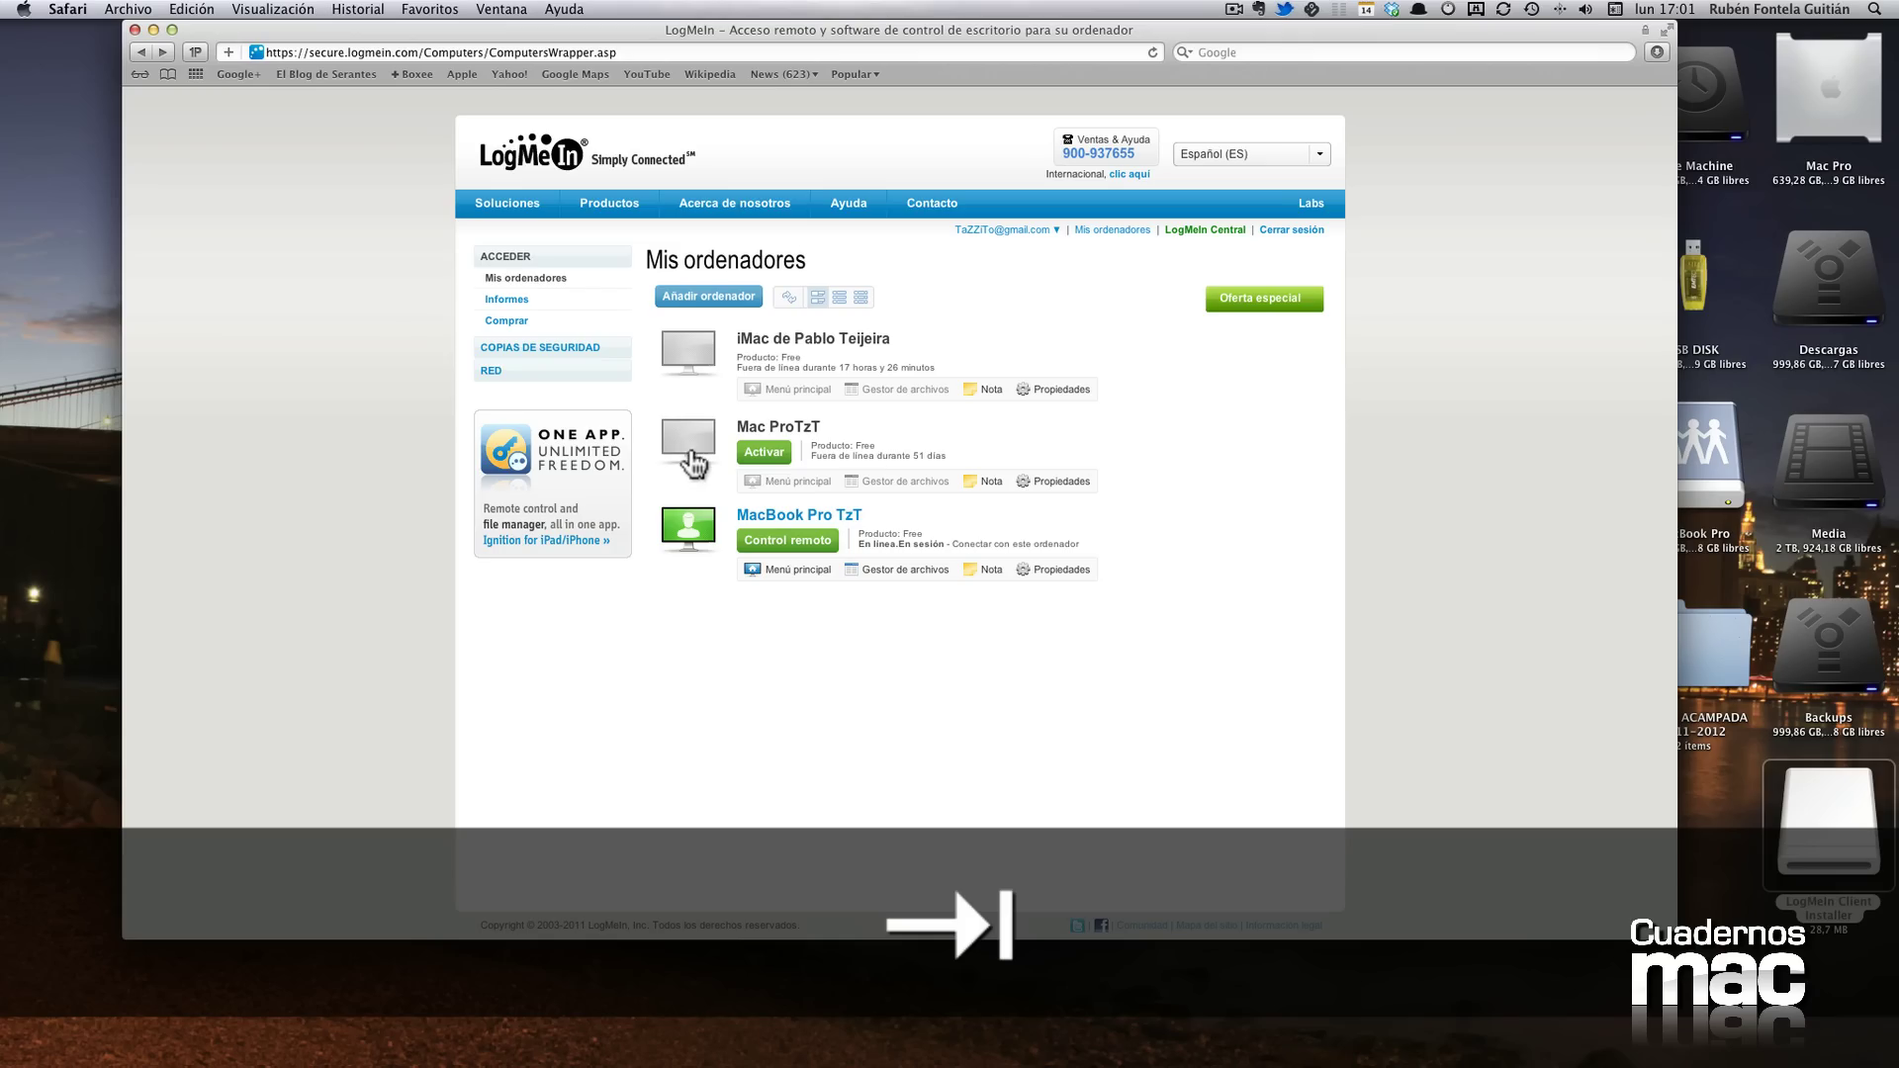
Add a computer to the account with the LogMeIn Free subscription and launch LogMeIn Installer.pkg.
left_click(685, 295)
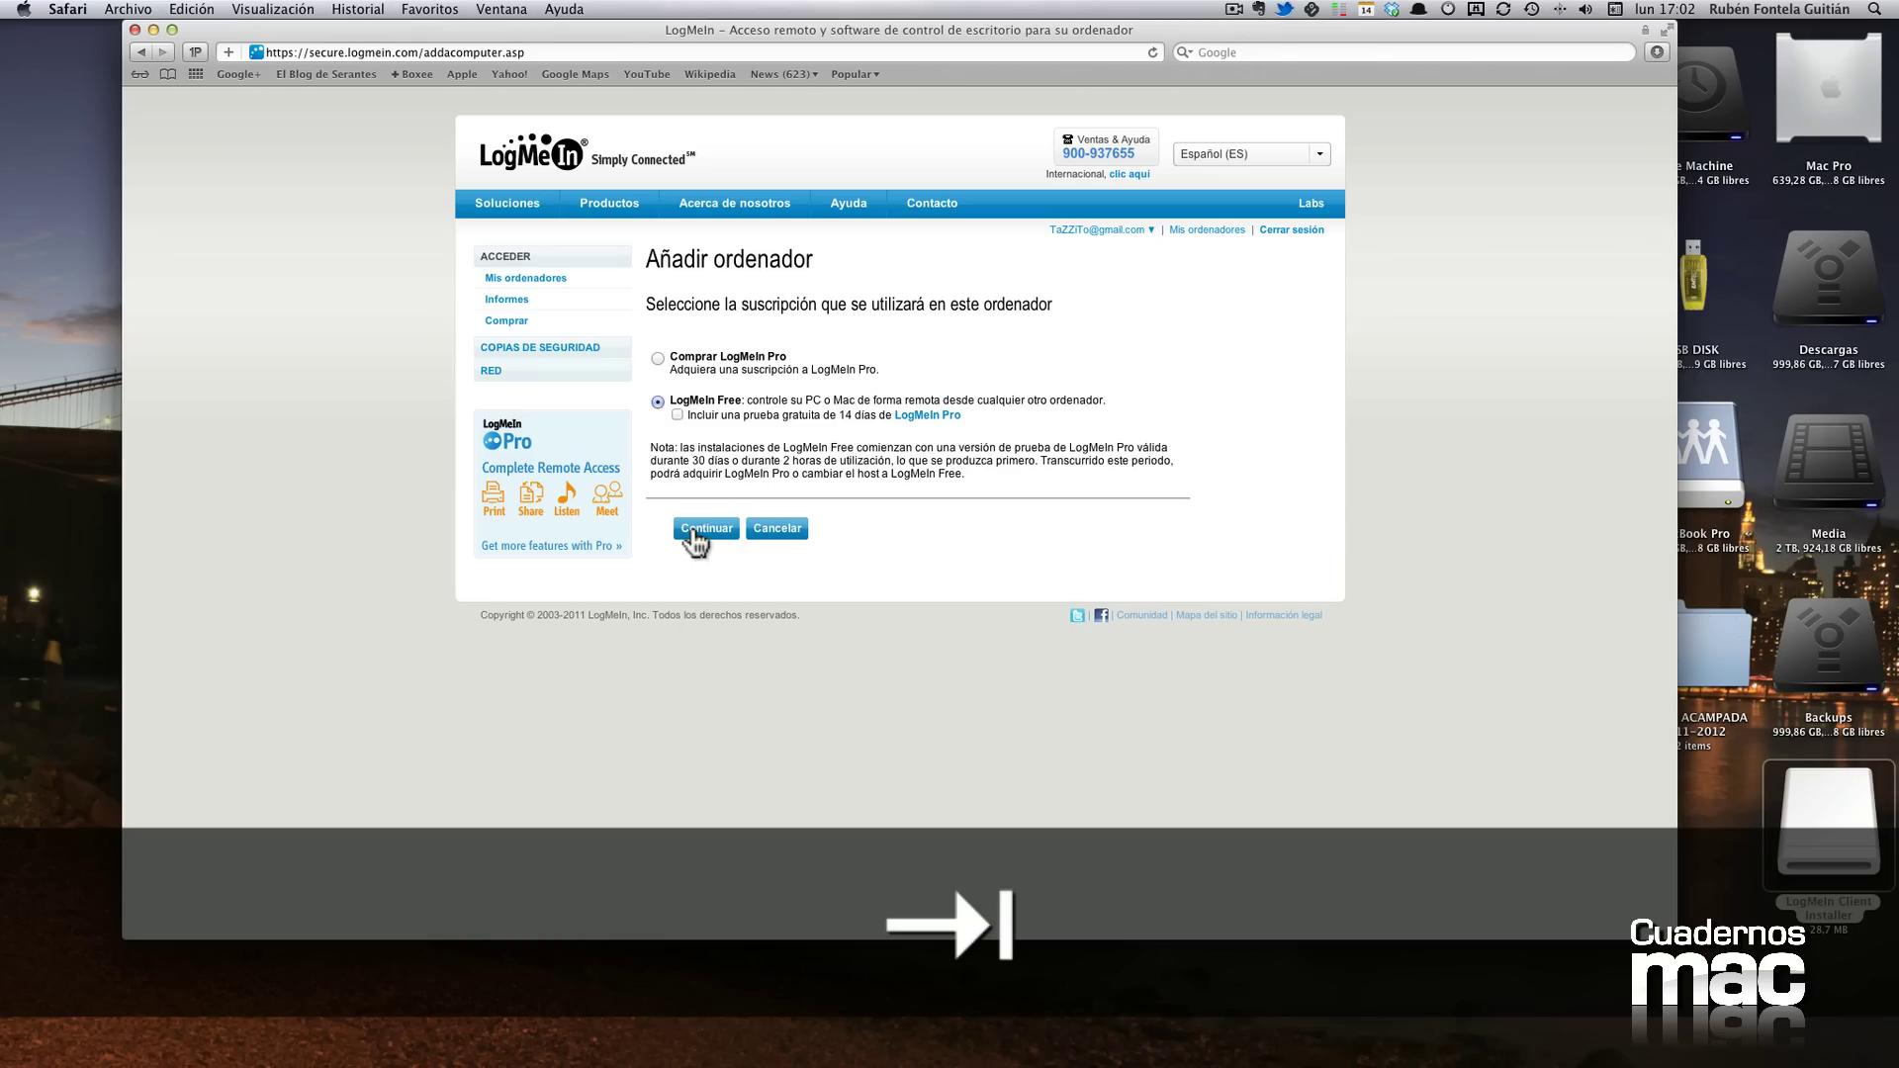
left_click(692, 524)
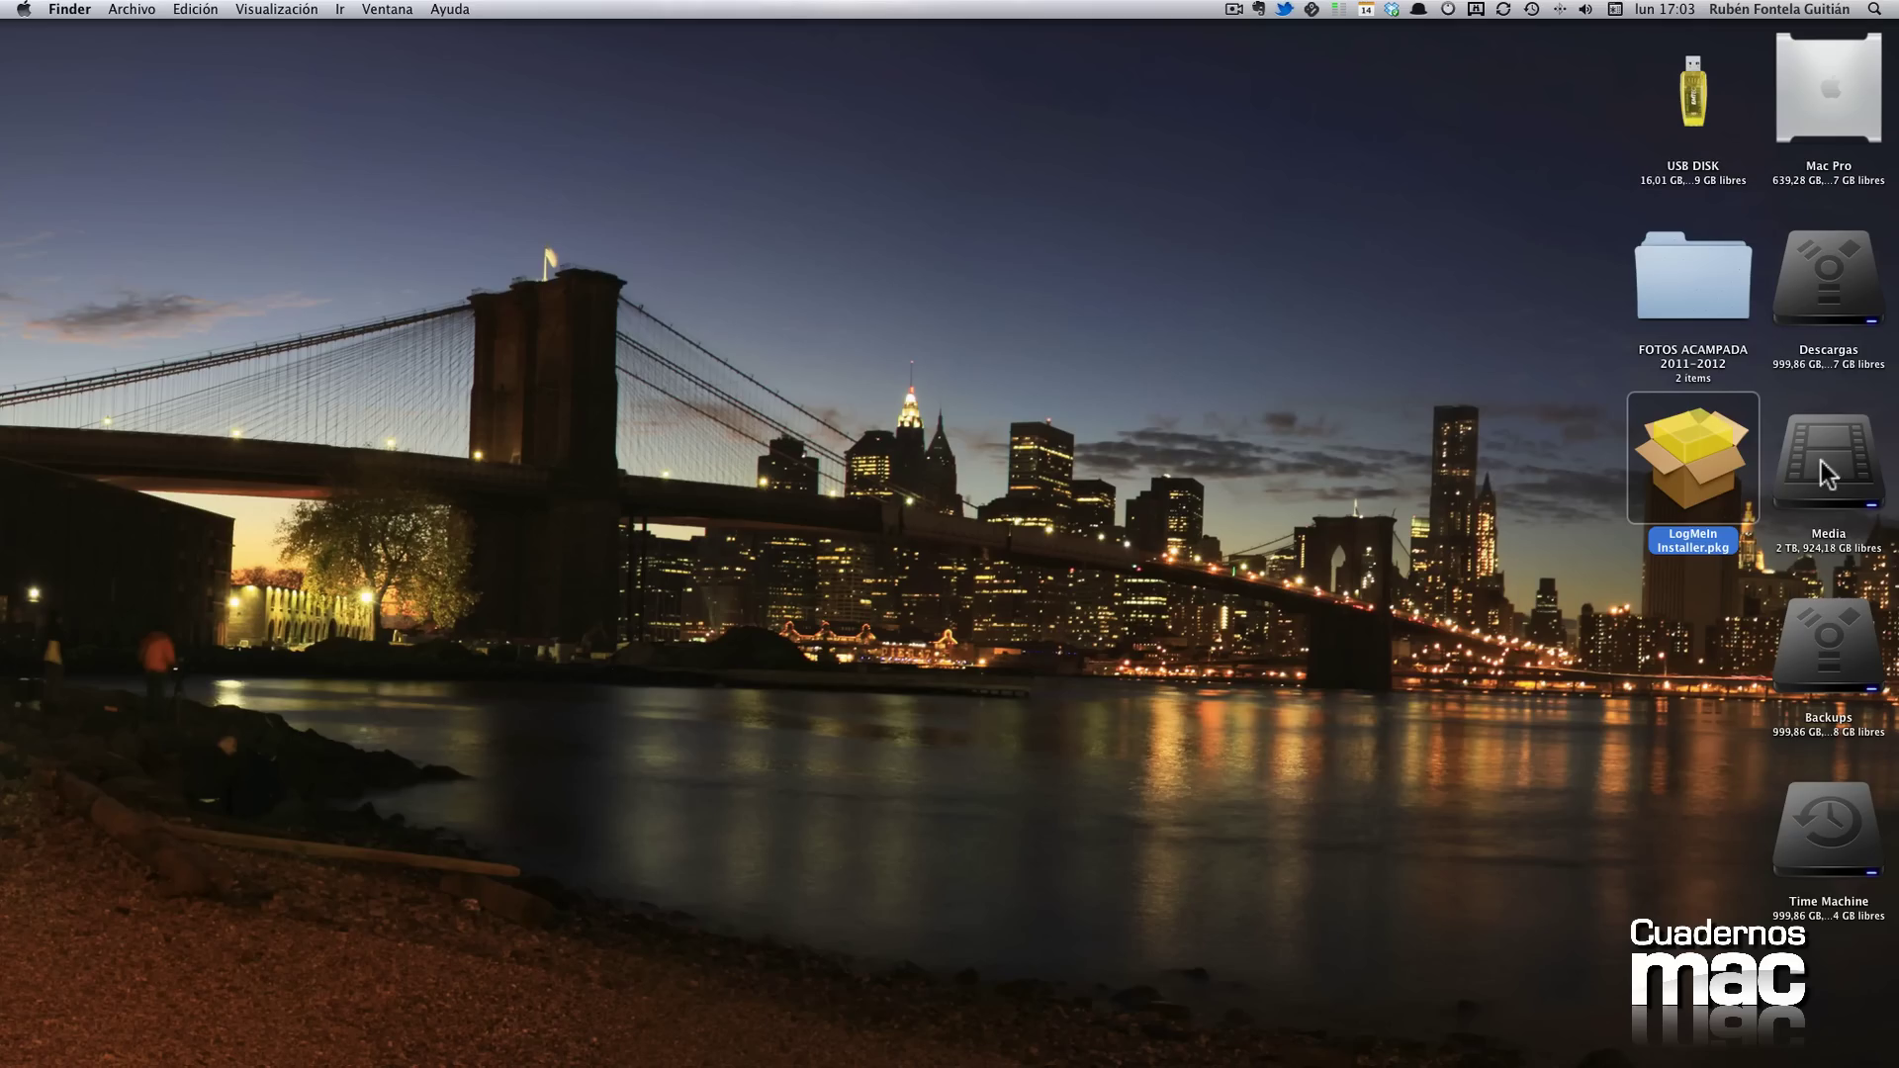
double_click(1695, 475)
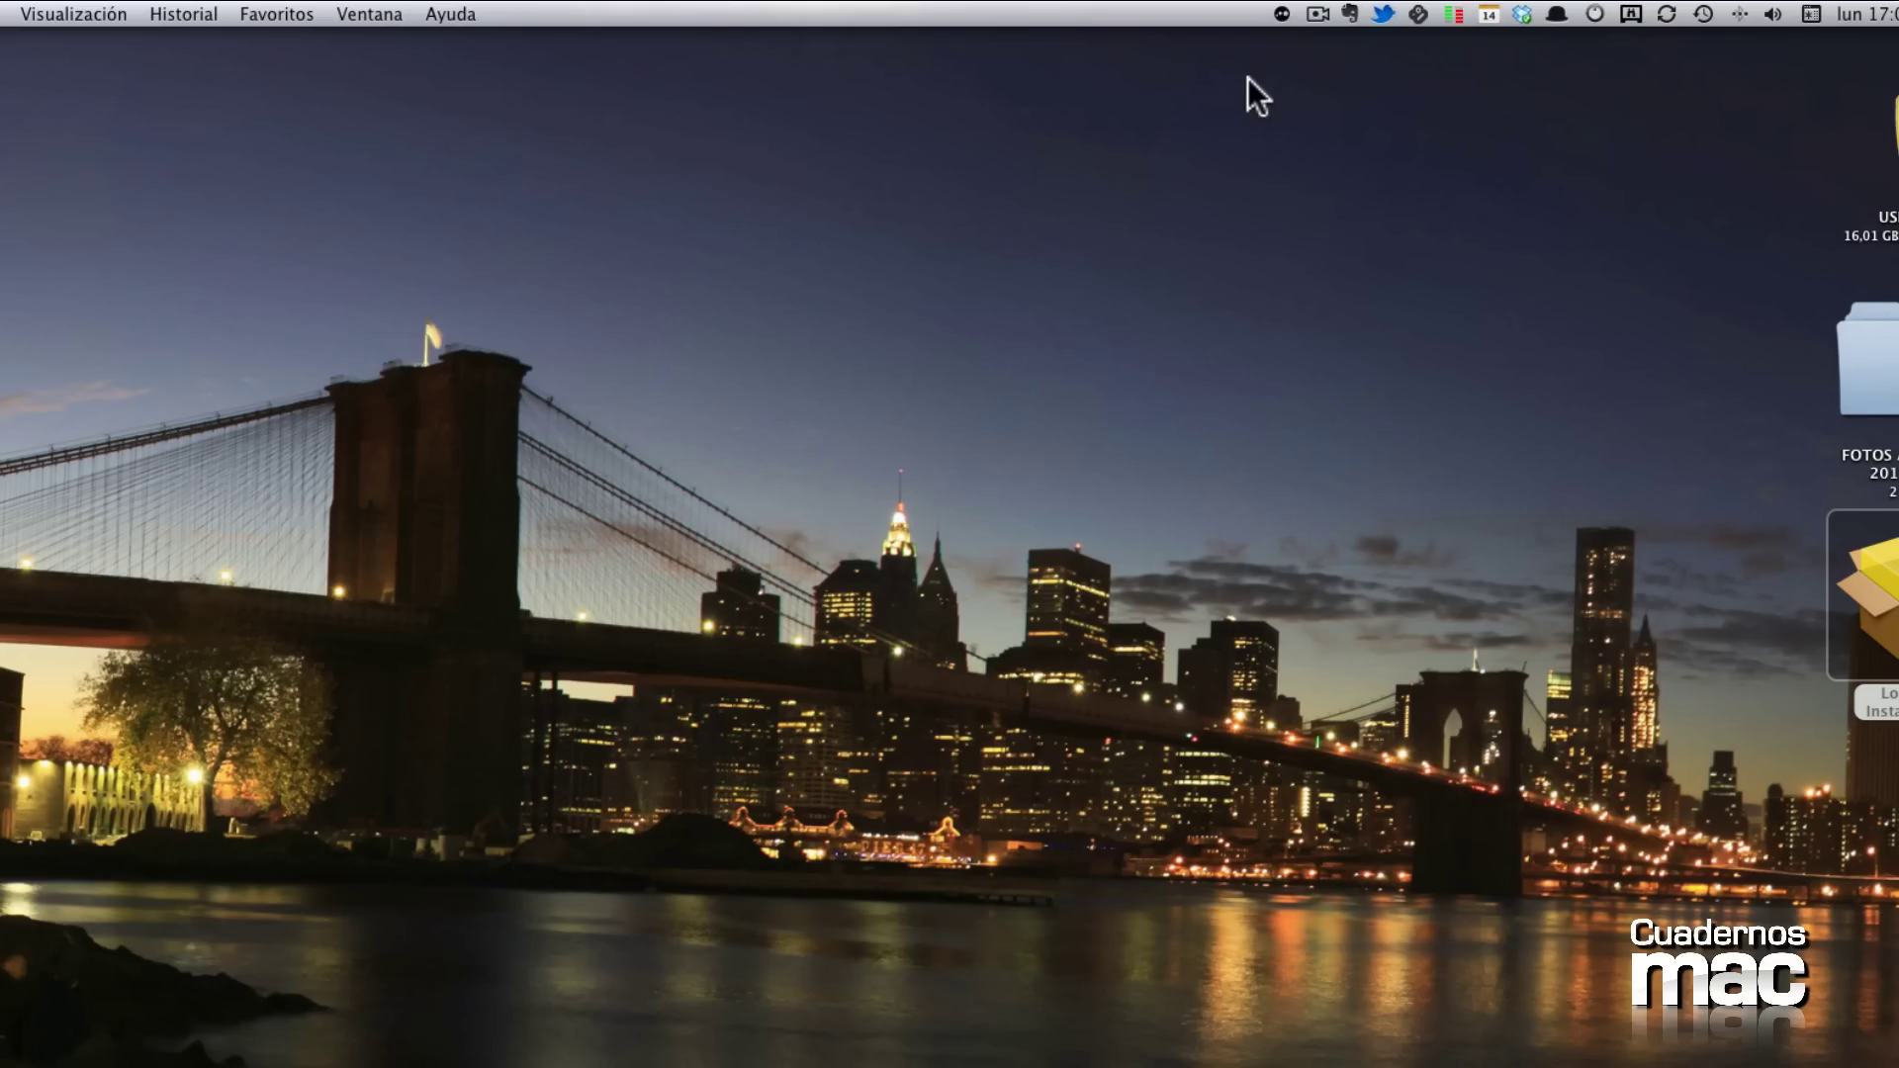
Open the installed LogMeIn program and review its Introducción, Escritorio compartido, Transferencia de archivos and Opciones sections.
left_click(1281, 13)
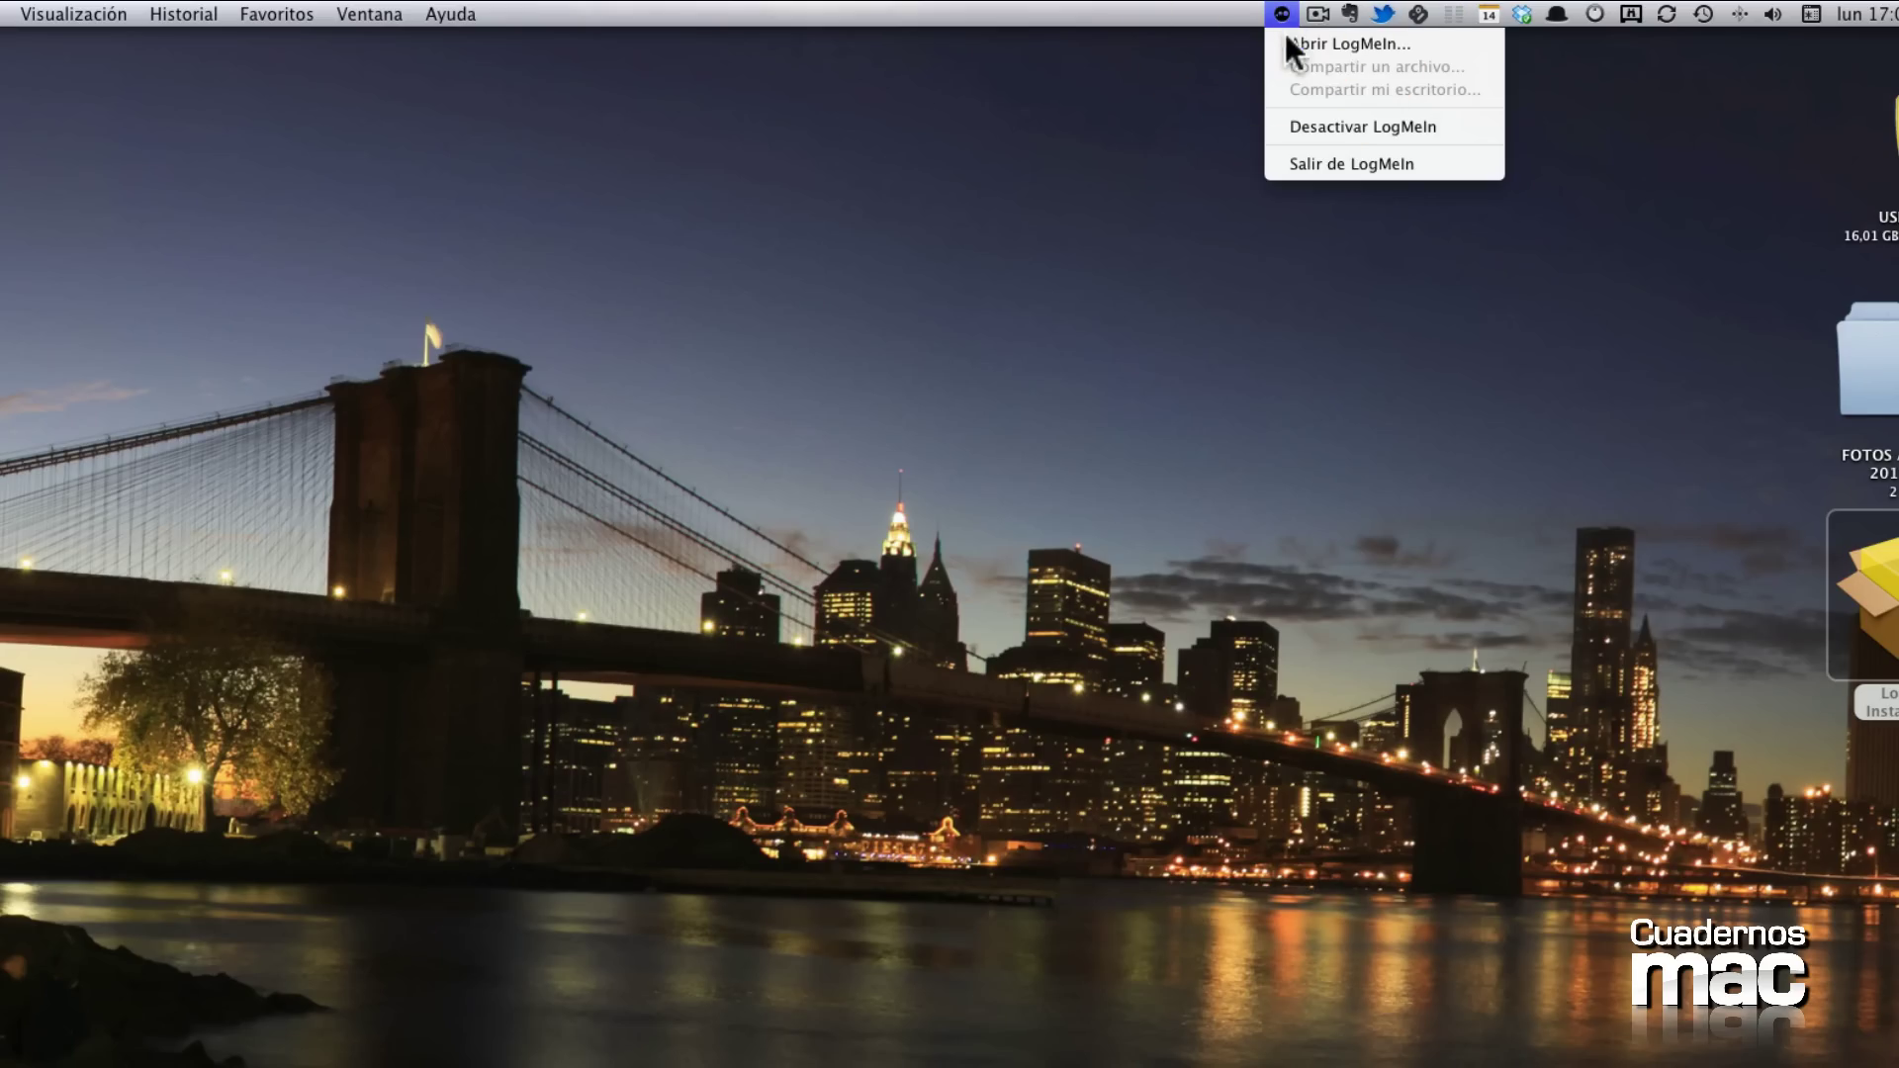
left_click(1339, 44)
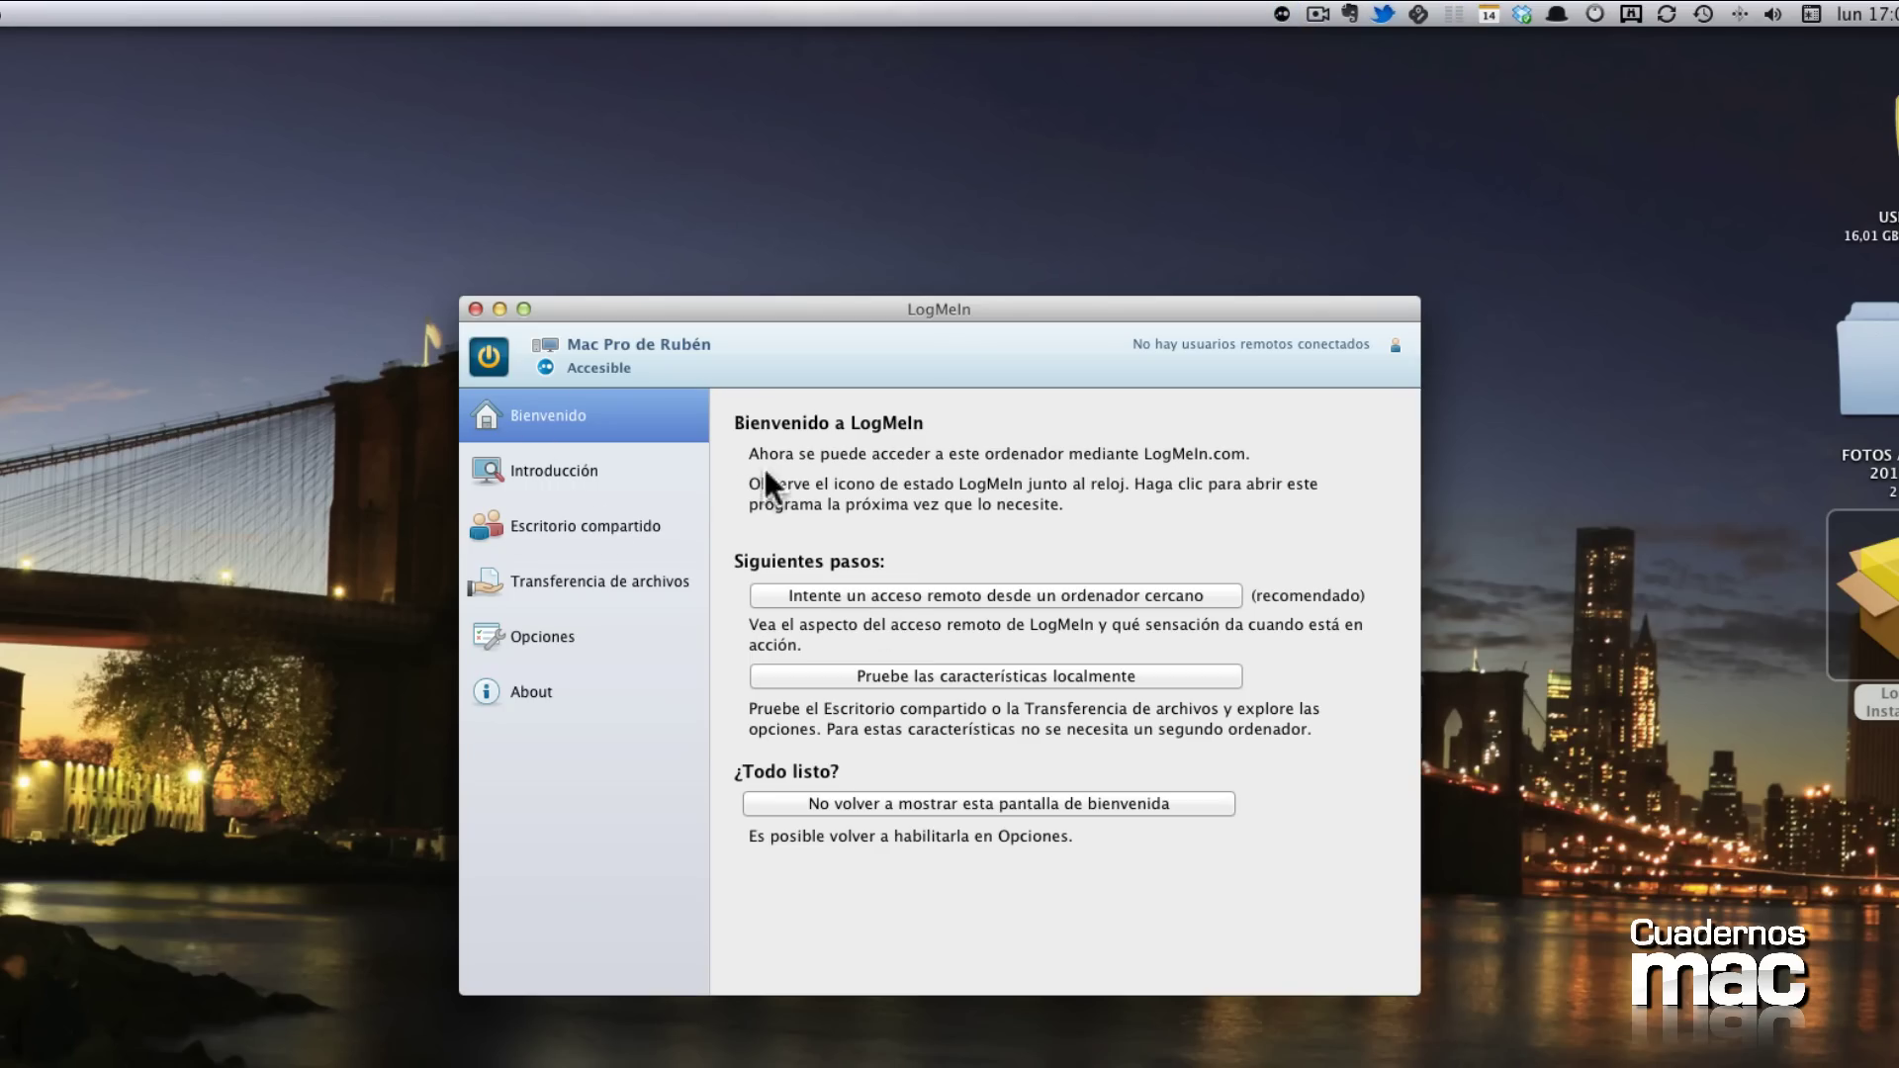
left_click(494, 484)
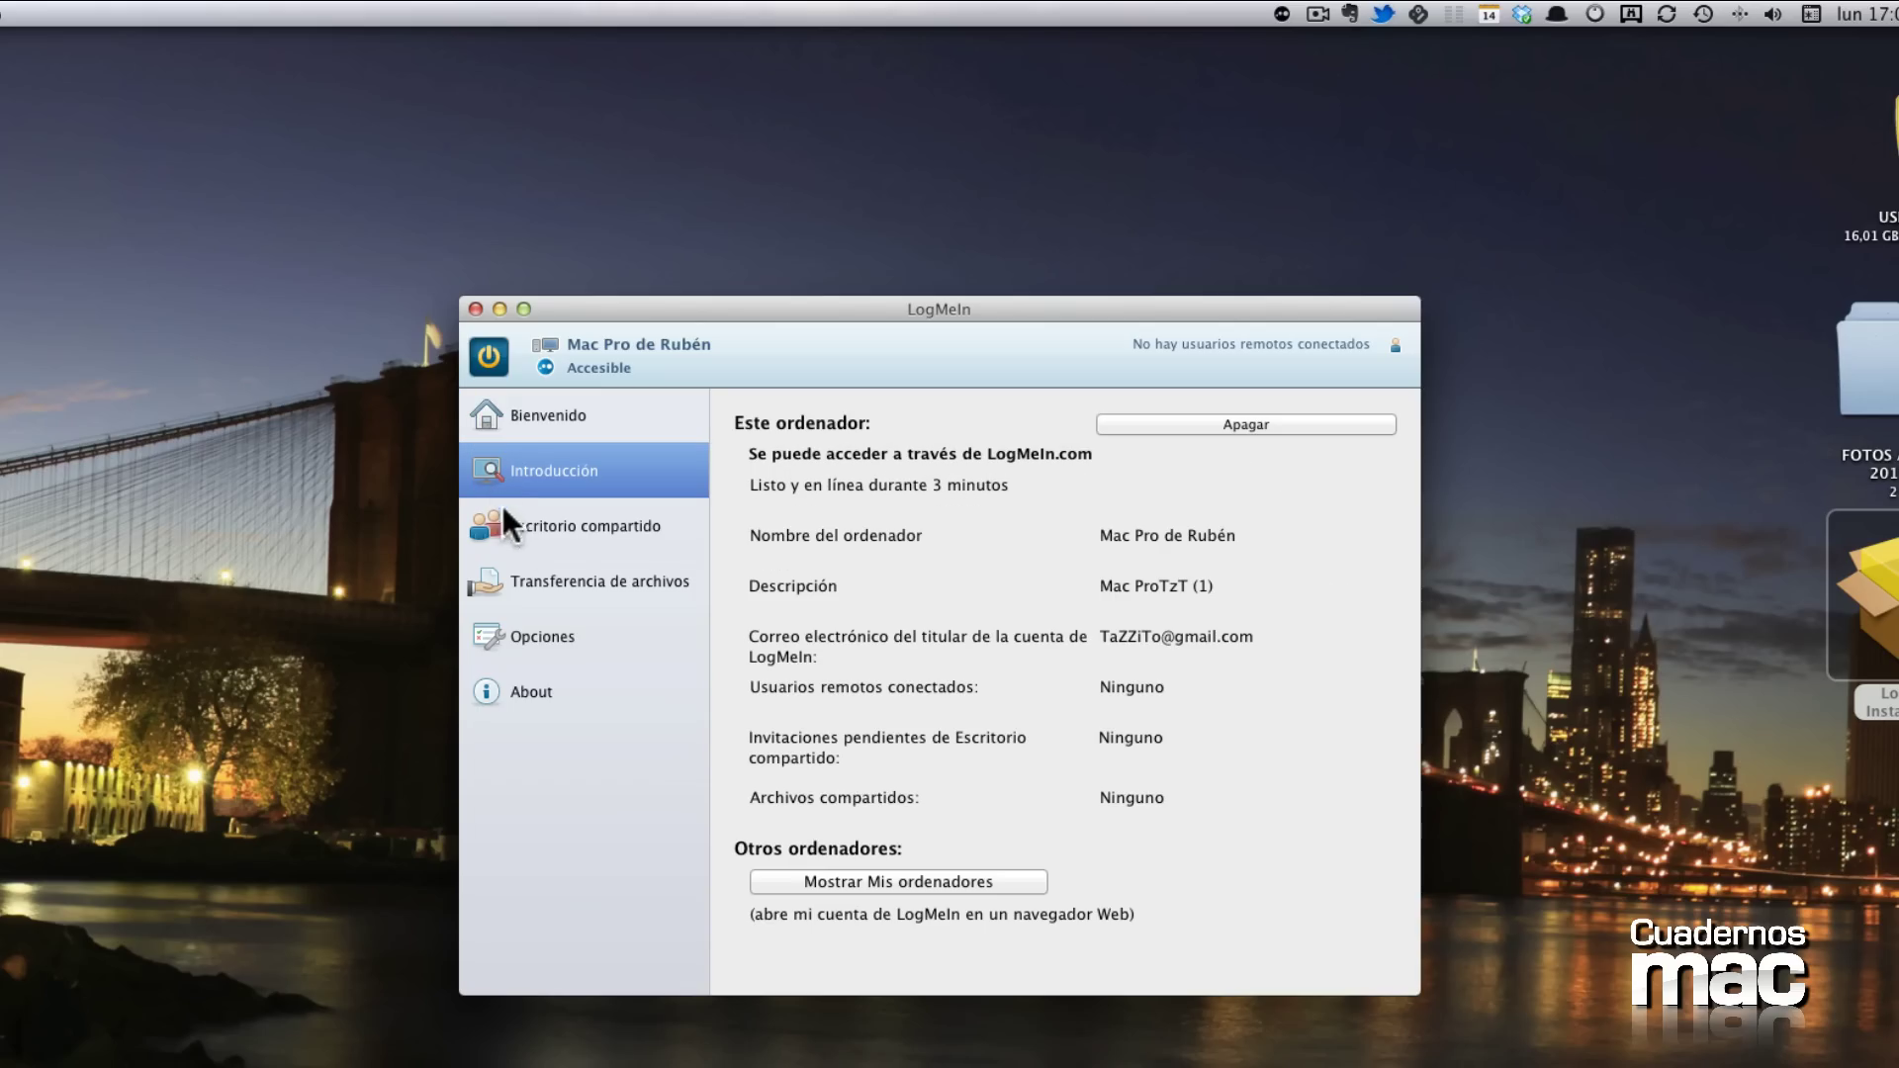
left_click(602, 539)
left_click(550, 590)
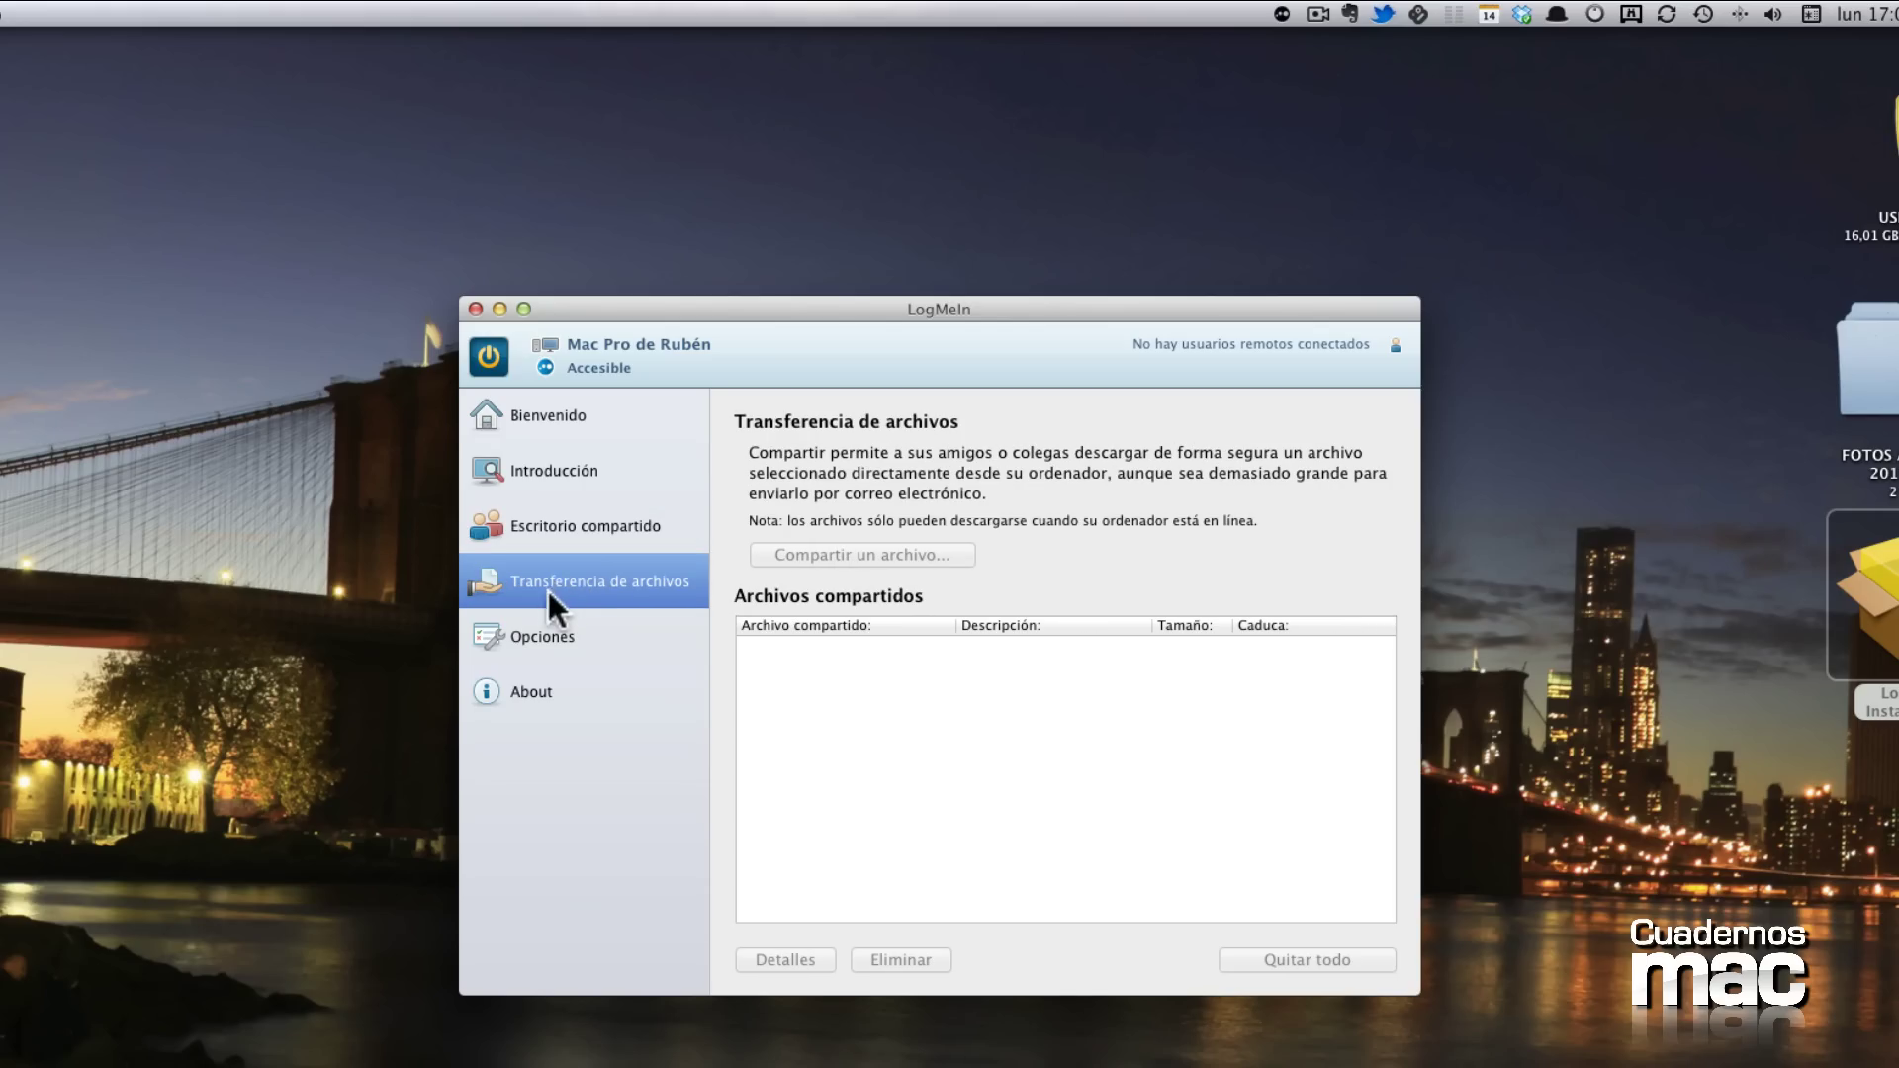
left_click(584, 529)
left_click(554, 461)
left_click(585, 641)
left_click(532, 465)
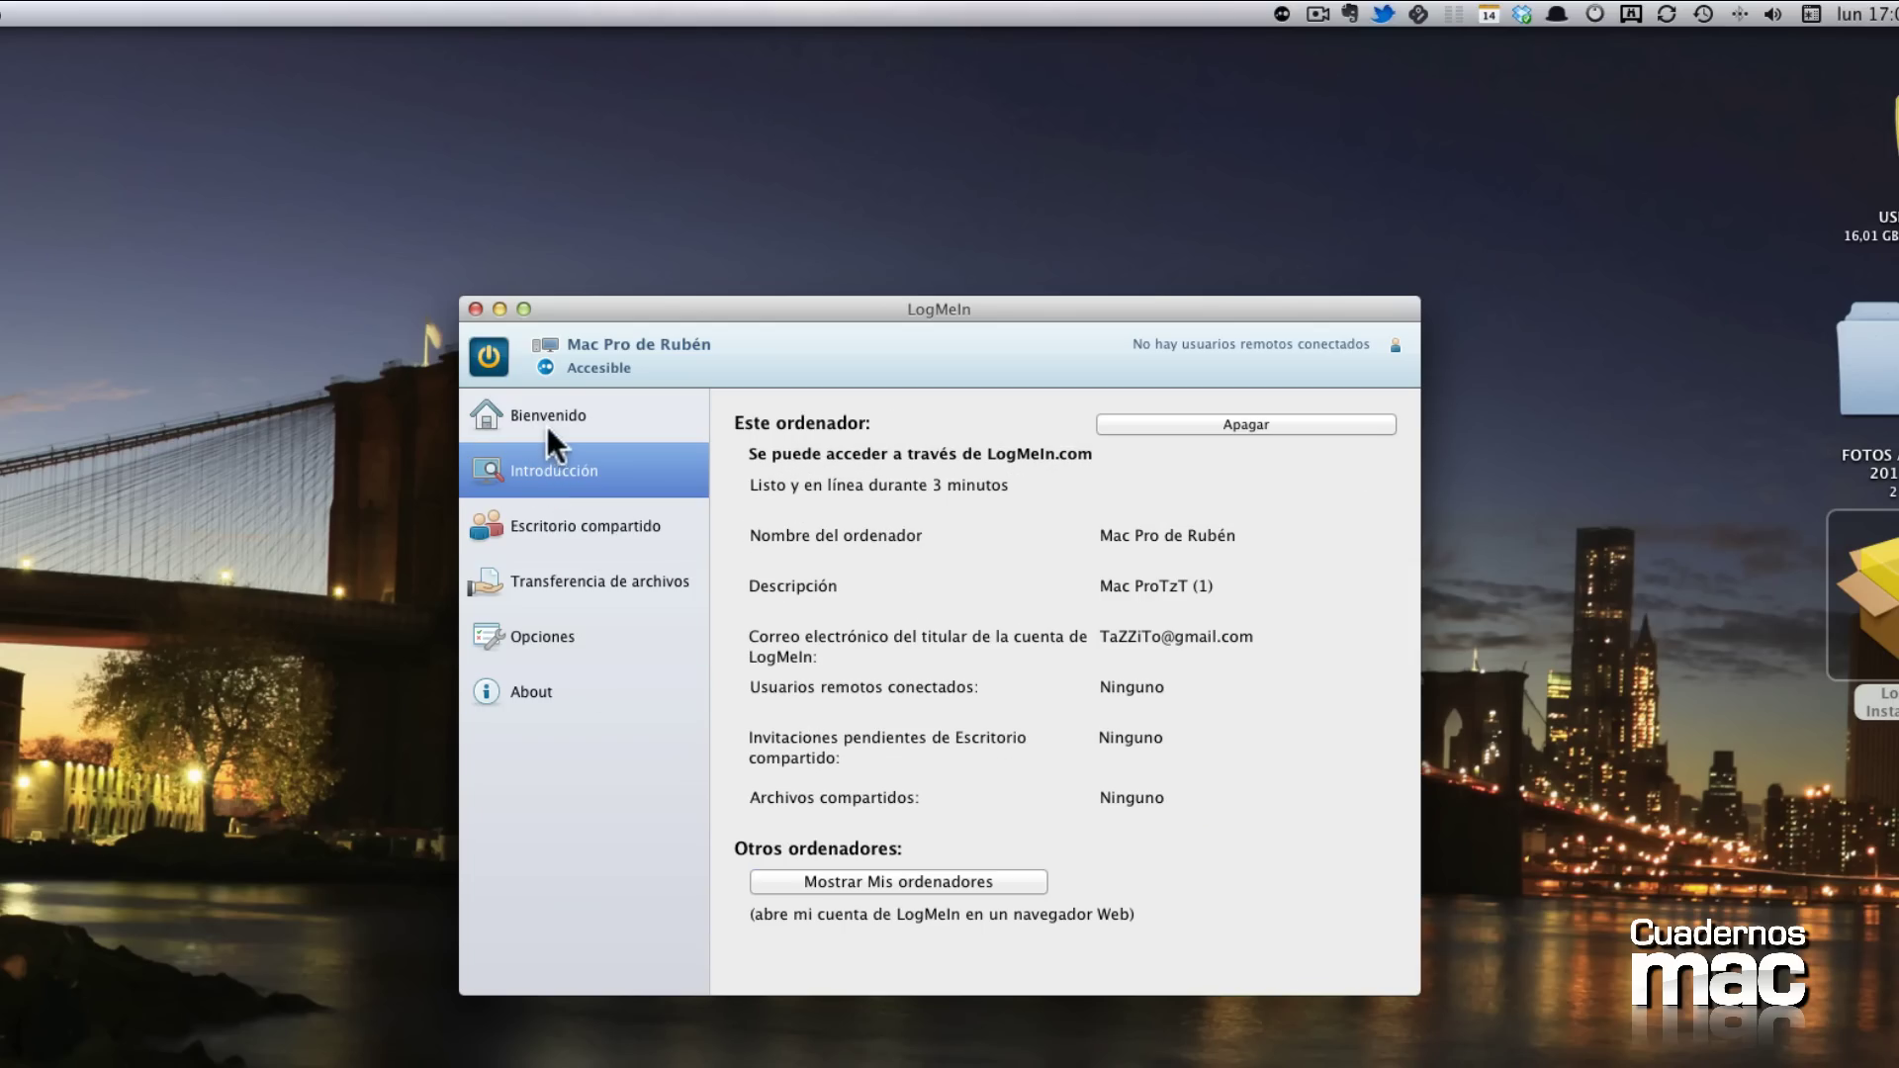
Show the account's computers in the web browser and choose to activate MacBook Pro TzT.
left_click(894, 879)
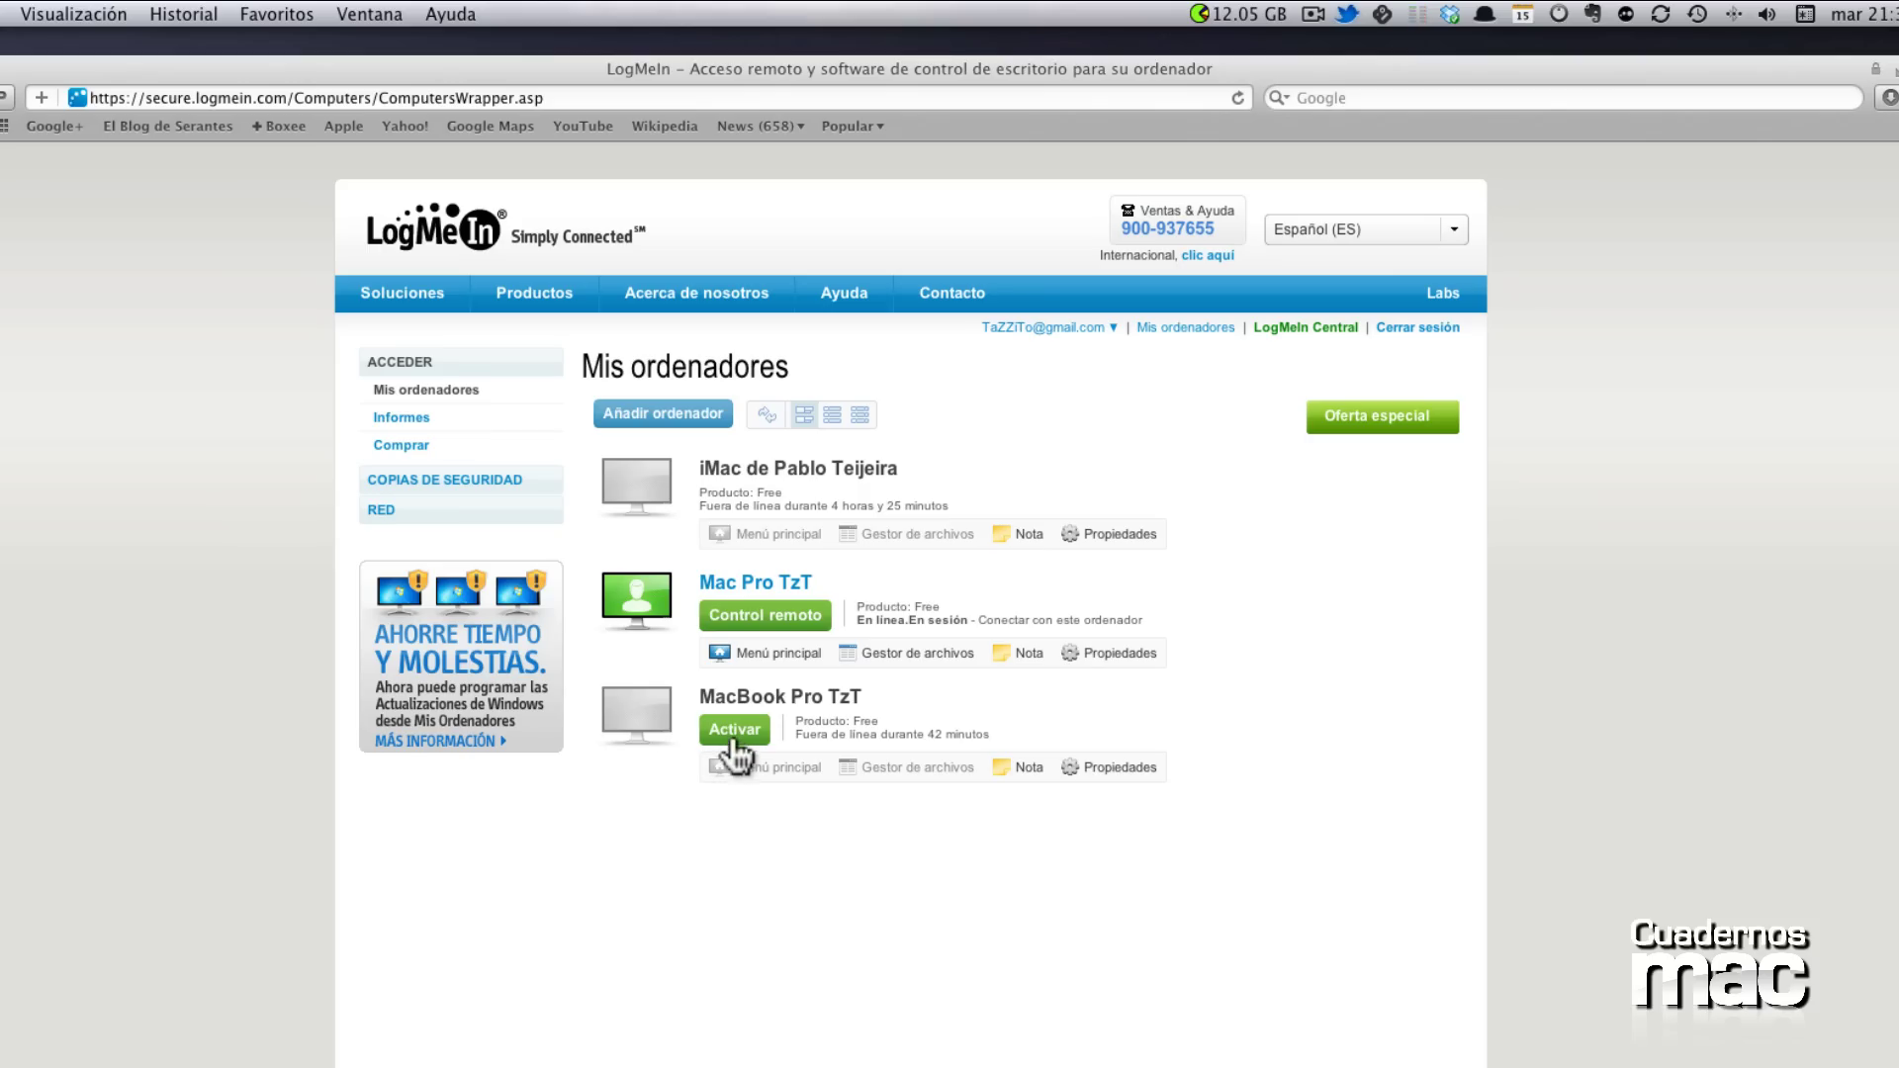
left_click(737, 750)
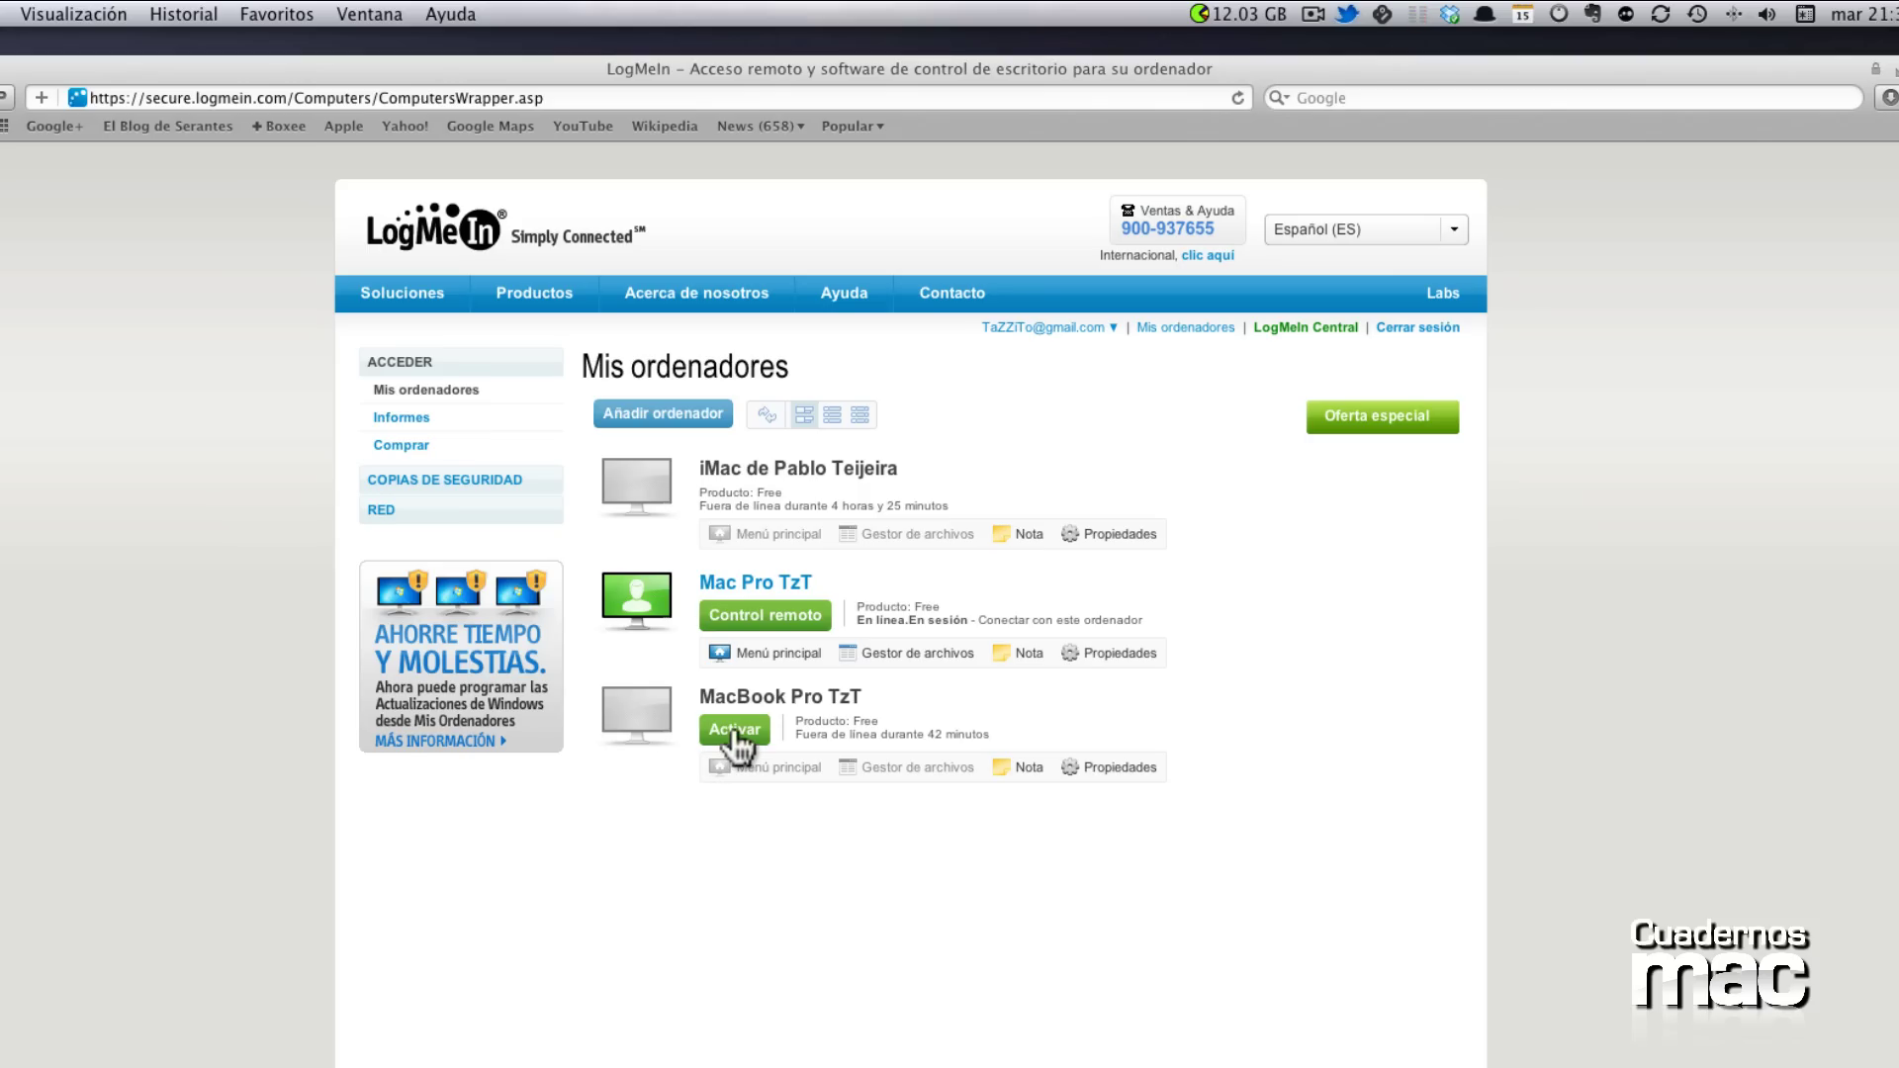